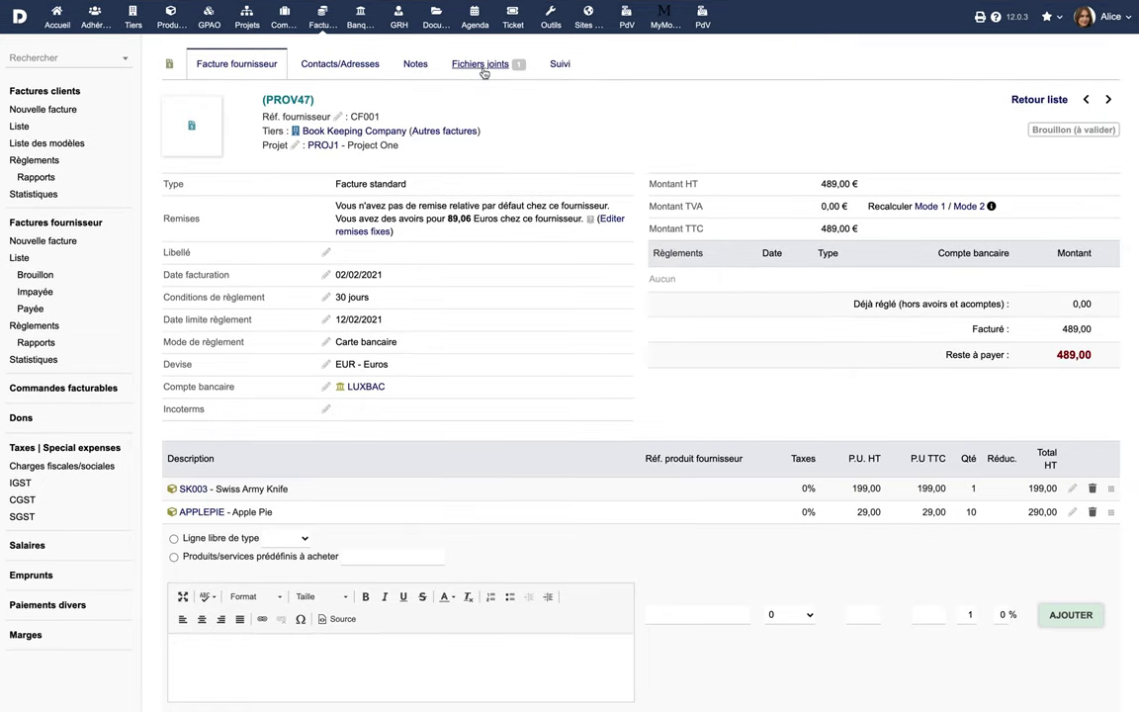
# Attach Contract Revised.pdf from the Contracts folder to draft supplier invoice PROV47
pyautogui.click(197, 420)
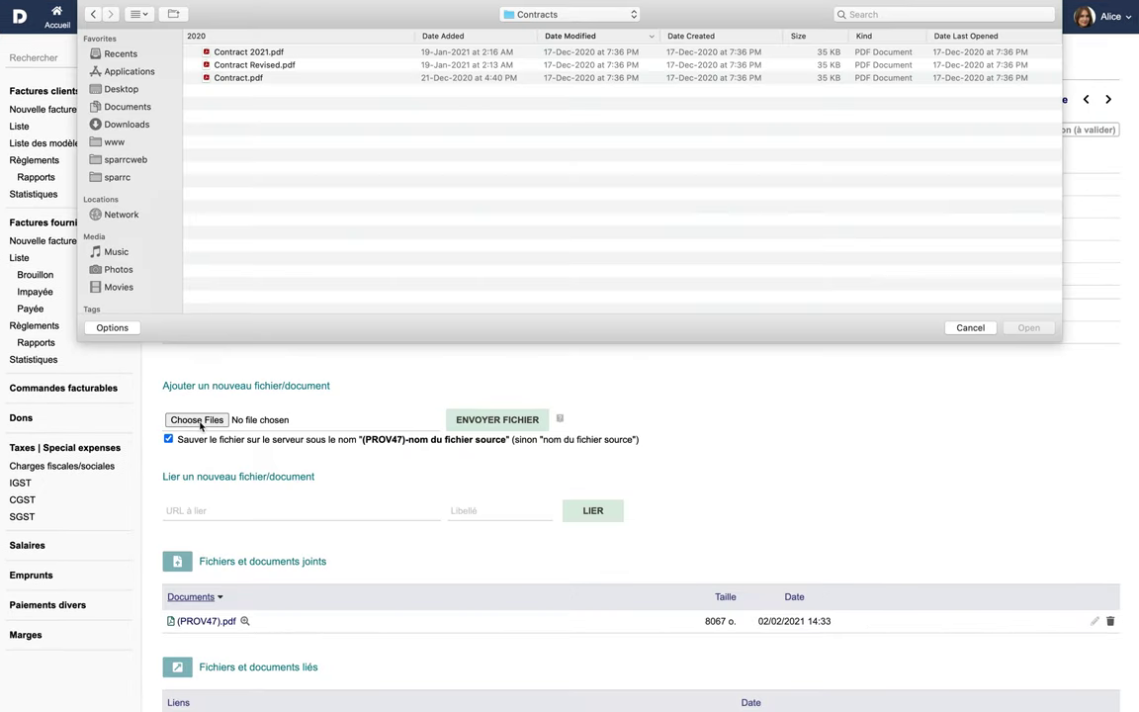
pyautogui.click(249, 65)
pyautogui.click(1029, 328)
pyautogui.click(497, 419)
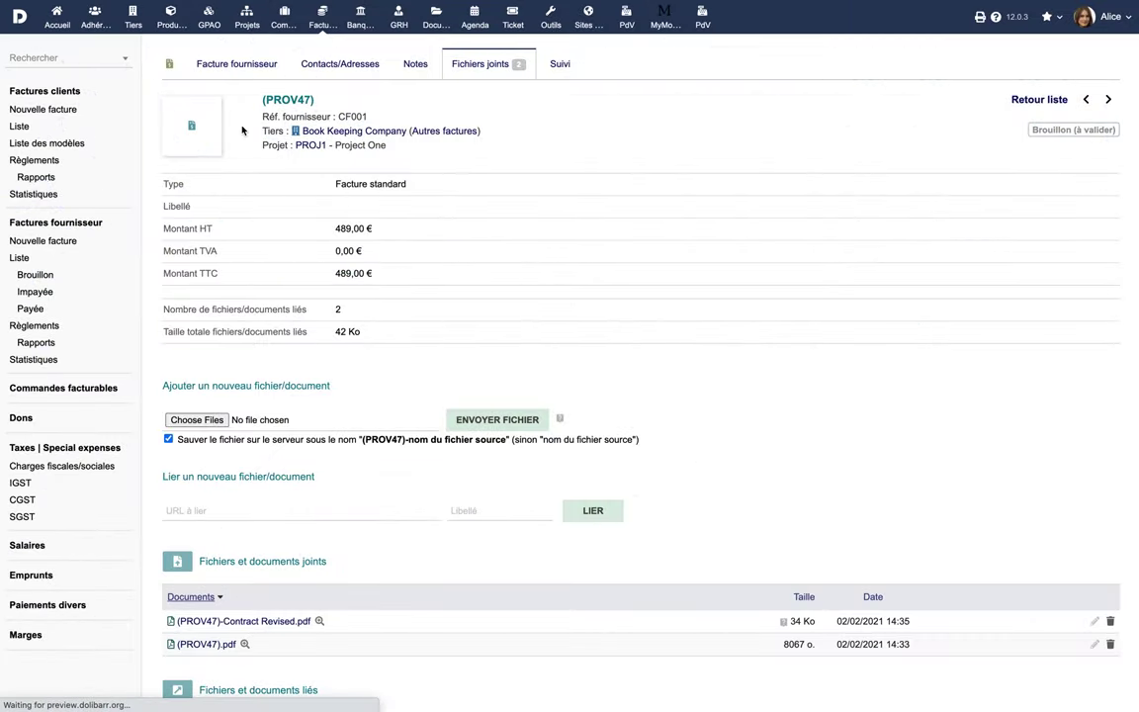
# Validate the draft supplier invoice so it becomes SI2102-0018
pyautogui.scroll(-5, 307, 265)
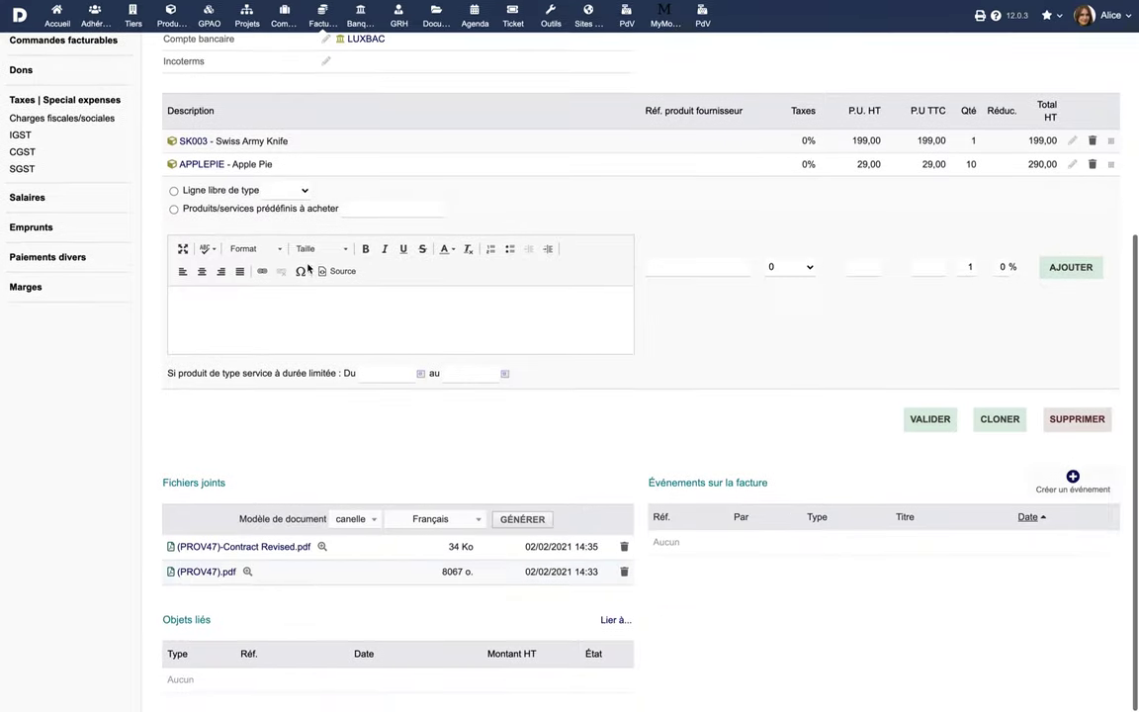
pyautogui.click(932, 422)
pyautogui.click(671, 407)
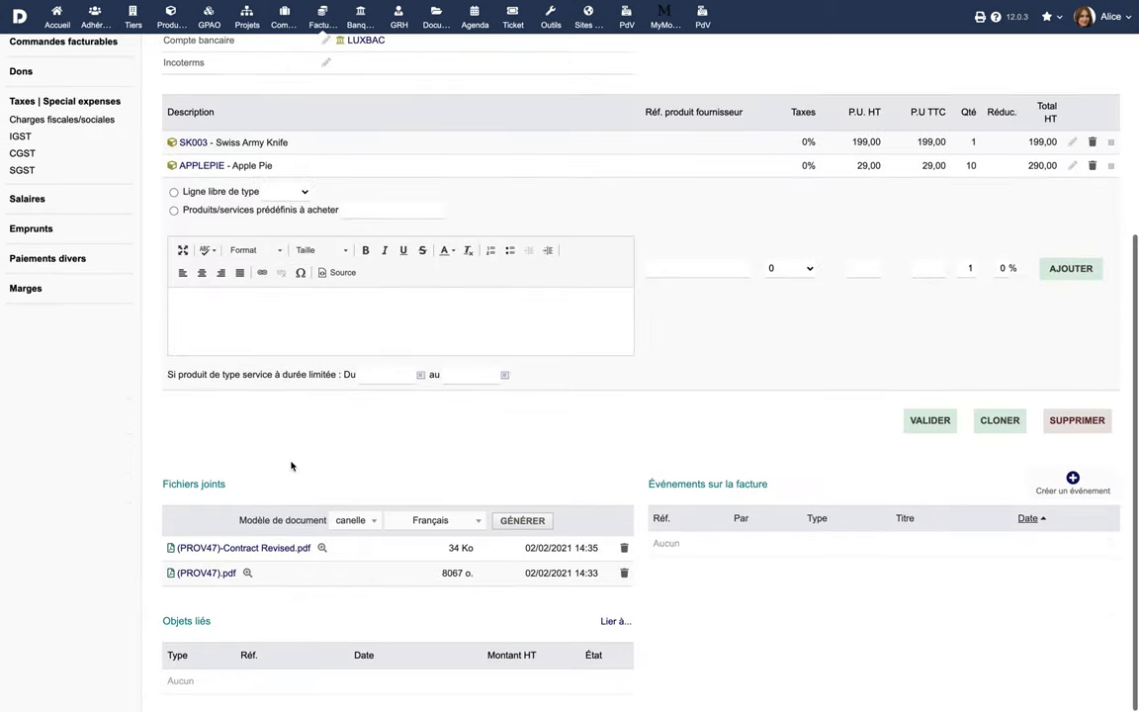
pyautogui.click(198, 572)
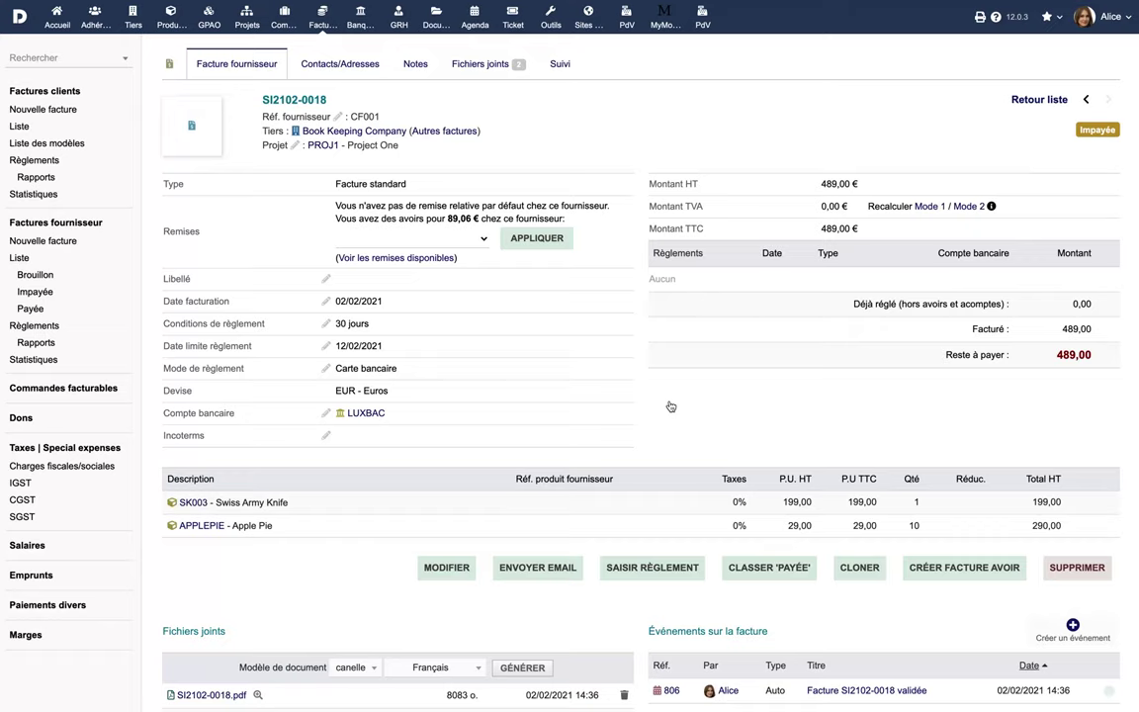
# E-mail SI2102-0018 with its PDF attached, adding an extra recipient e-mail address
pyautogui.click(540, 569)
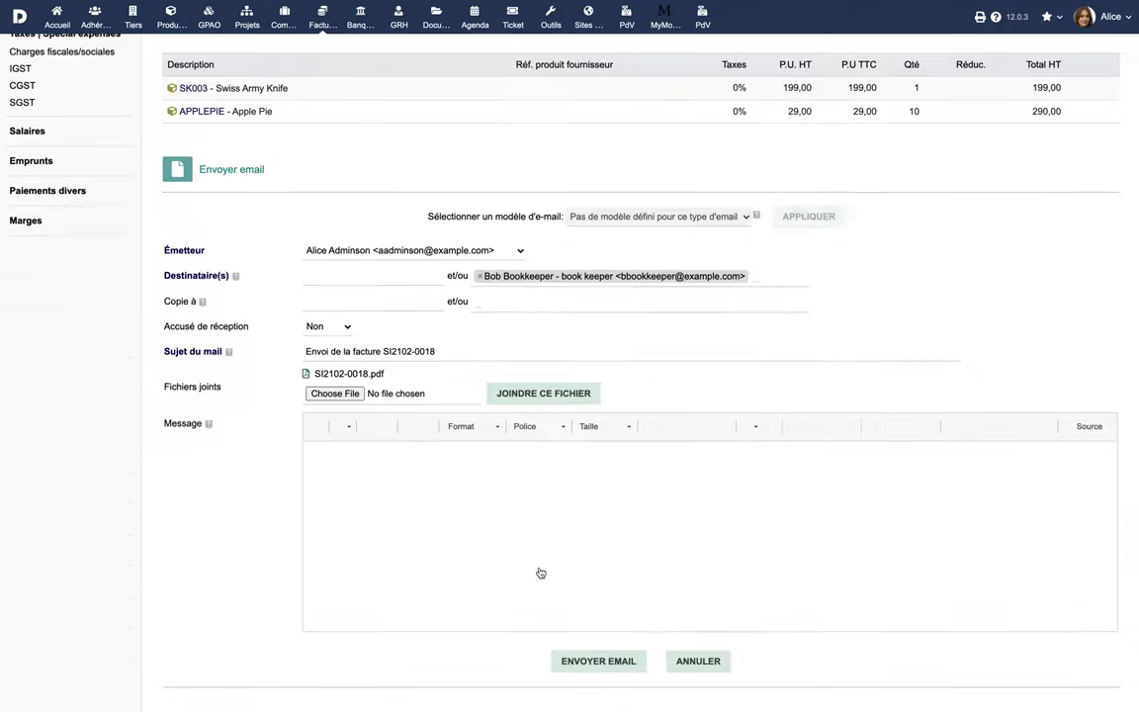
pyautogui.write('bob@mailinator.com')
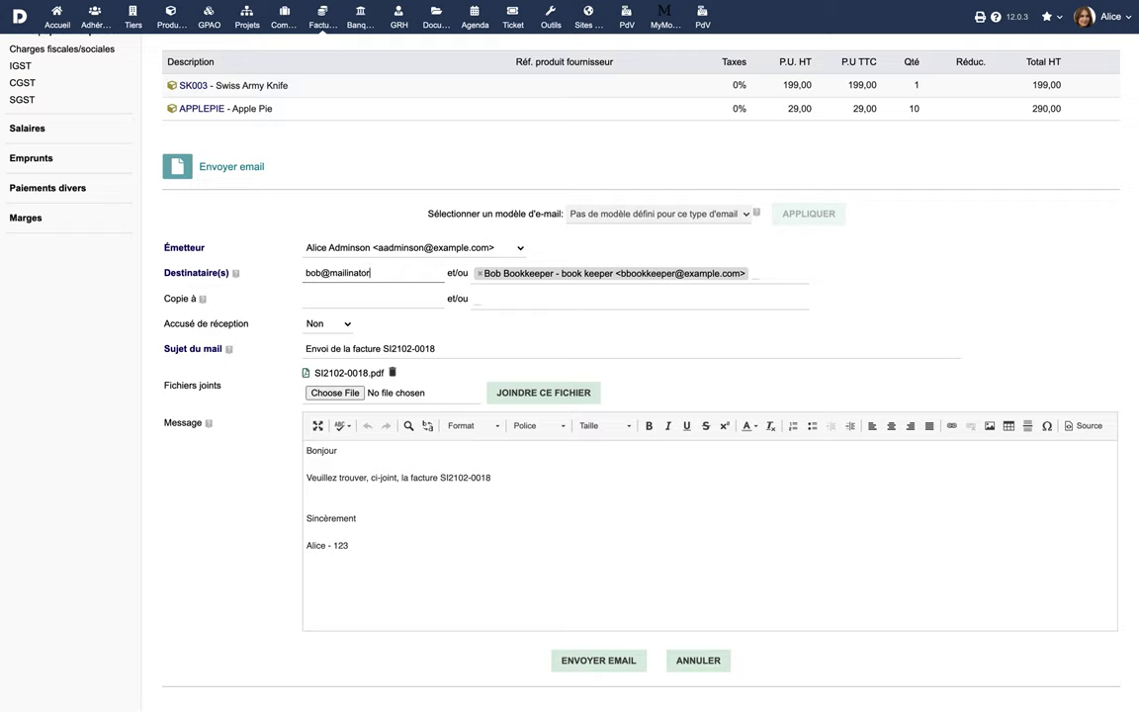
pyautogui.click(568, 659)
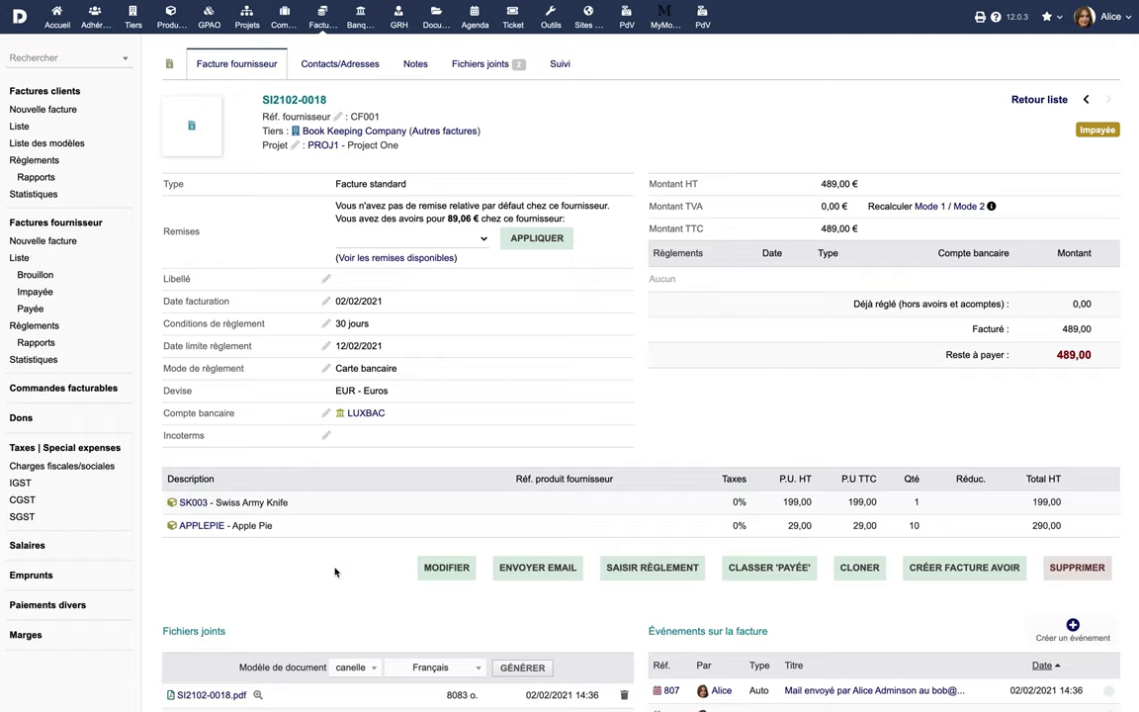
# Record a 289 cash payment numbered T4545 via the Luxembourg Bank Account, dated the invoice date
pyautogui.click(620, 570)
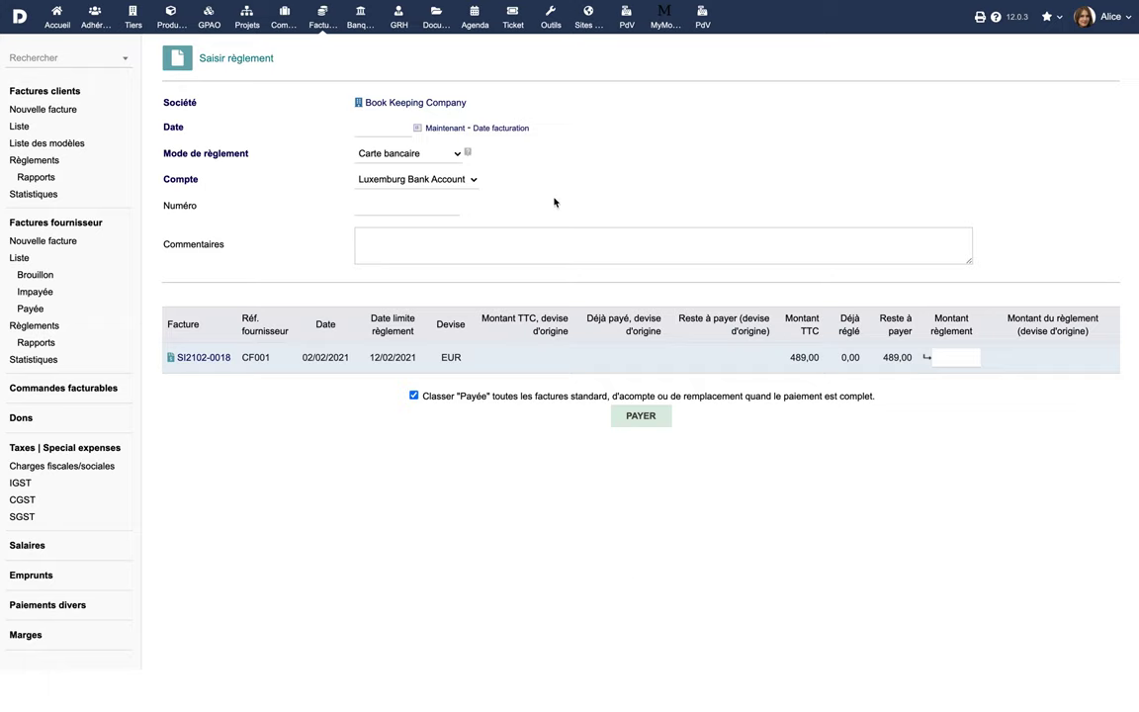
pyautogui.click(501, 128)
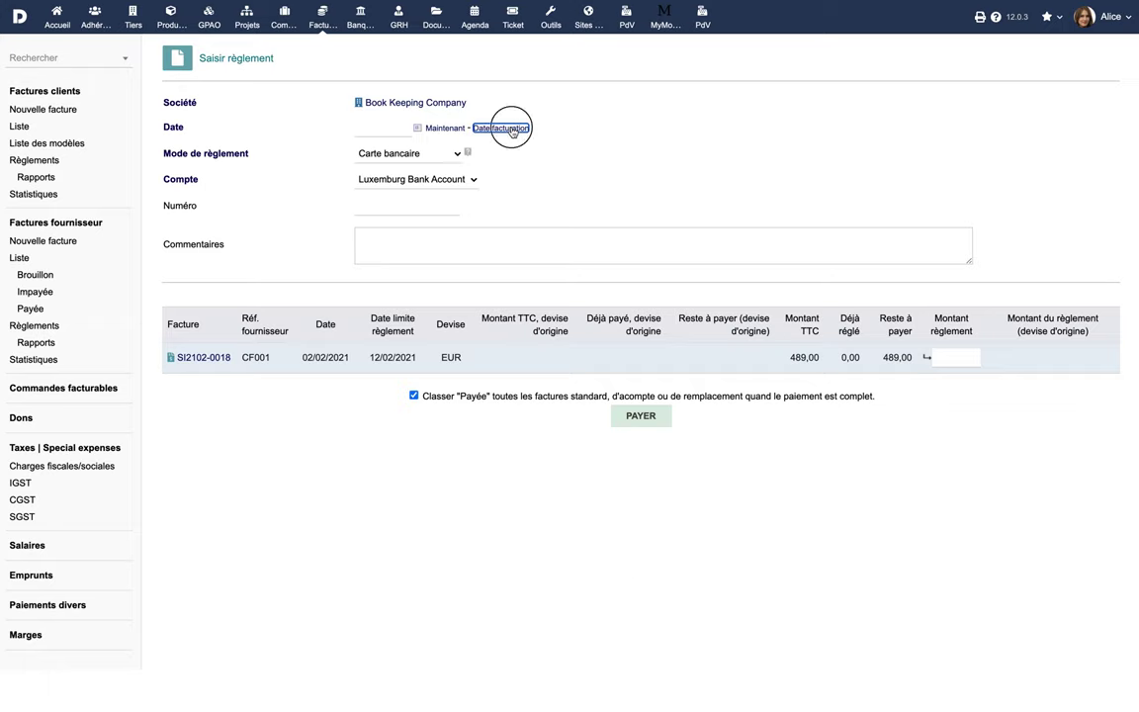
pyautogui.click(440, 158)
pyautogui.click(442, 176)
pyautogui.click(445, 180)
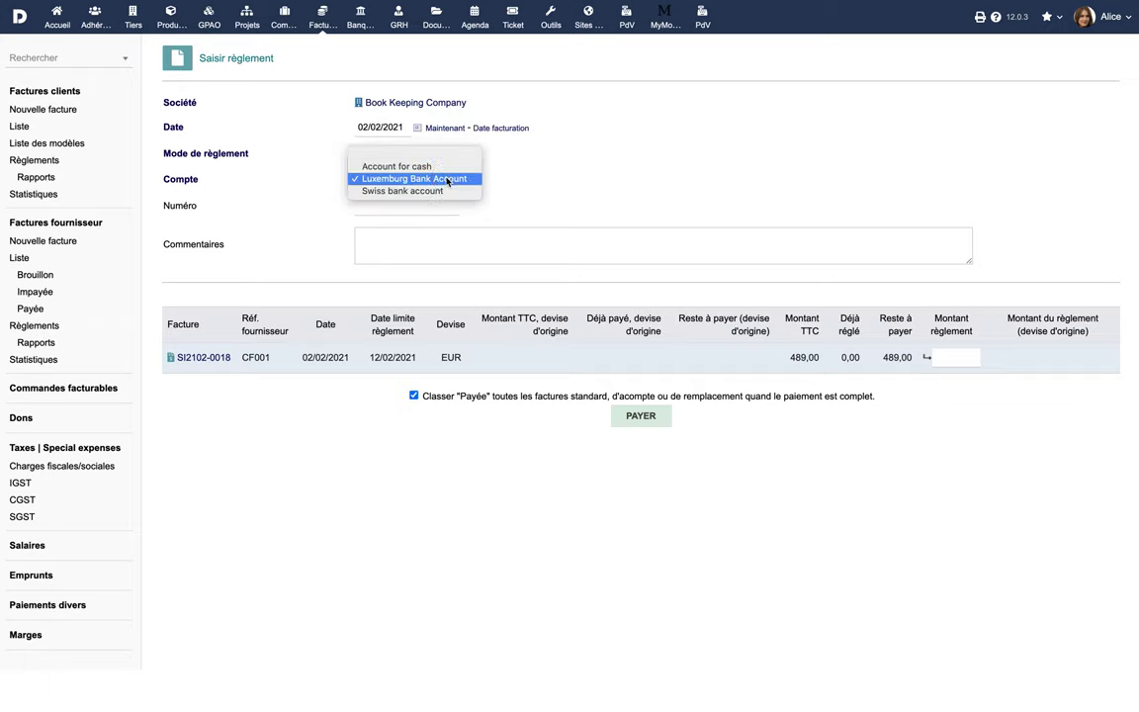
pyautogui.click(445, 180)
pyautogui.click(420, 209)
pyautogui.write('T4545')
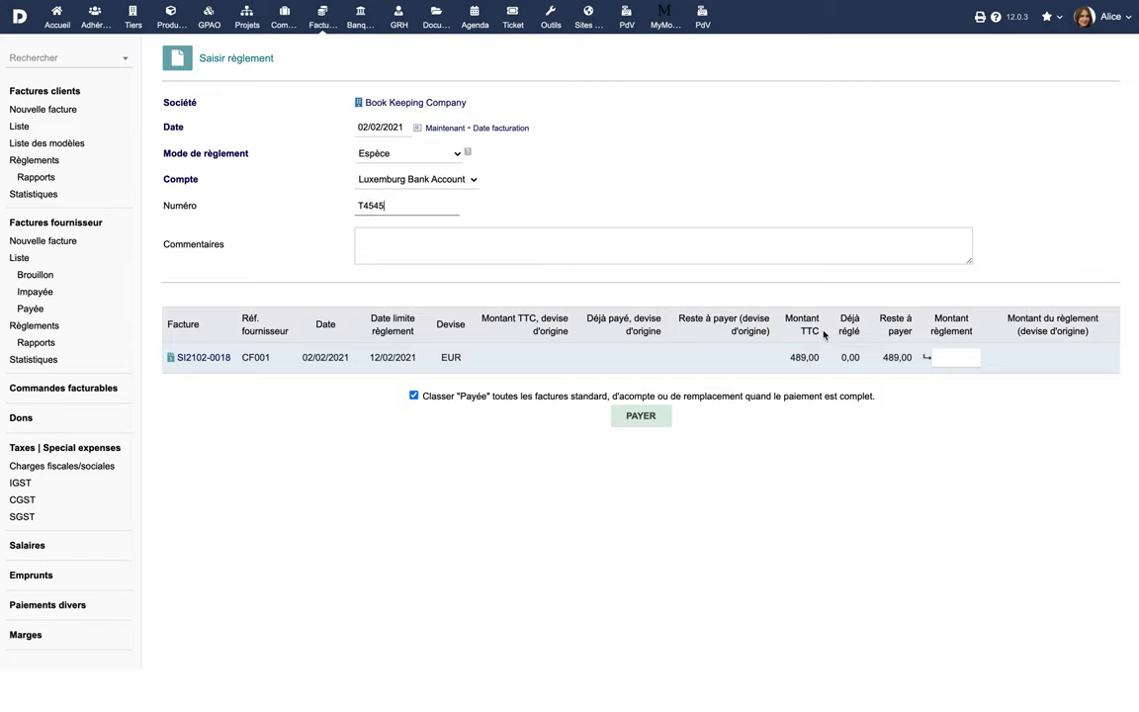
pyautogui.click(946, 354)
pyautogui.write('289')
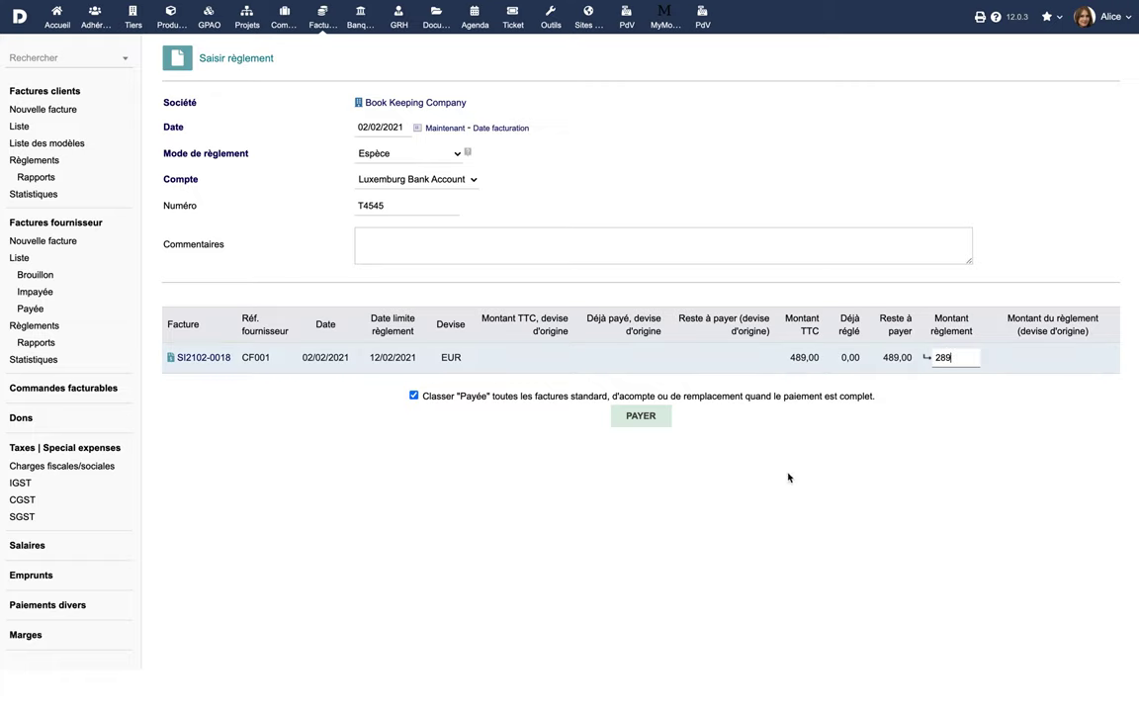
pyautogui.click(649, 422)
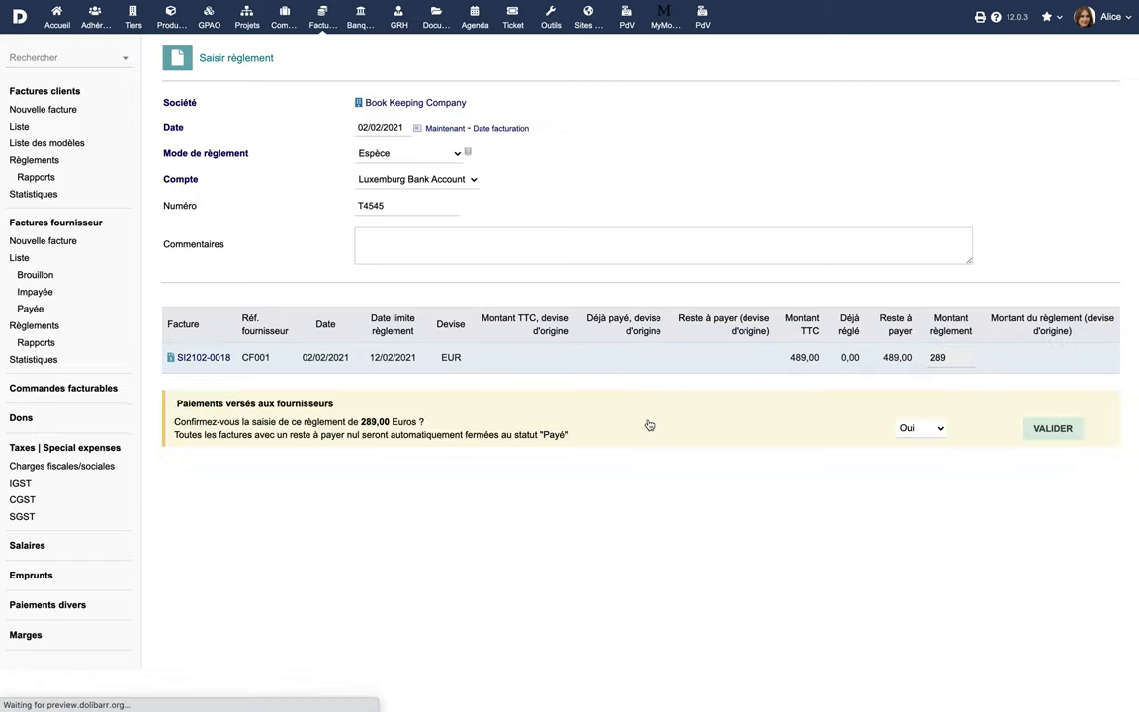
pyautogui.click(1056, 424)
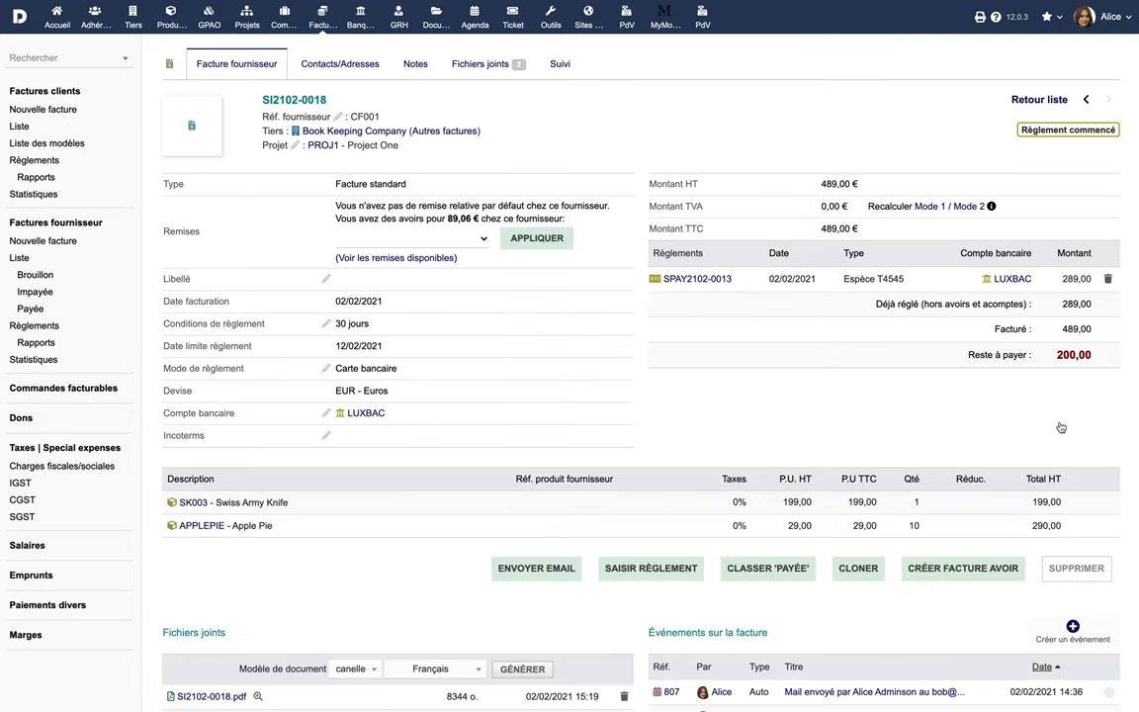
# Record a further 200 payment on invoice SI2102-0018
pyautogui.click(652, 571)
pyautogui.click(940, 357)
pyautogui.write('200')
pyautogui.click(641, 415)
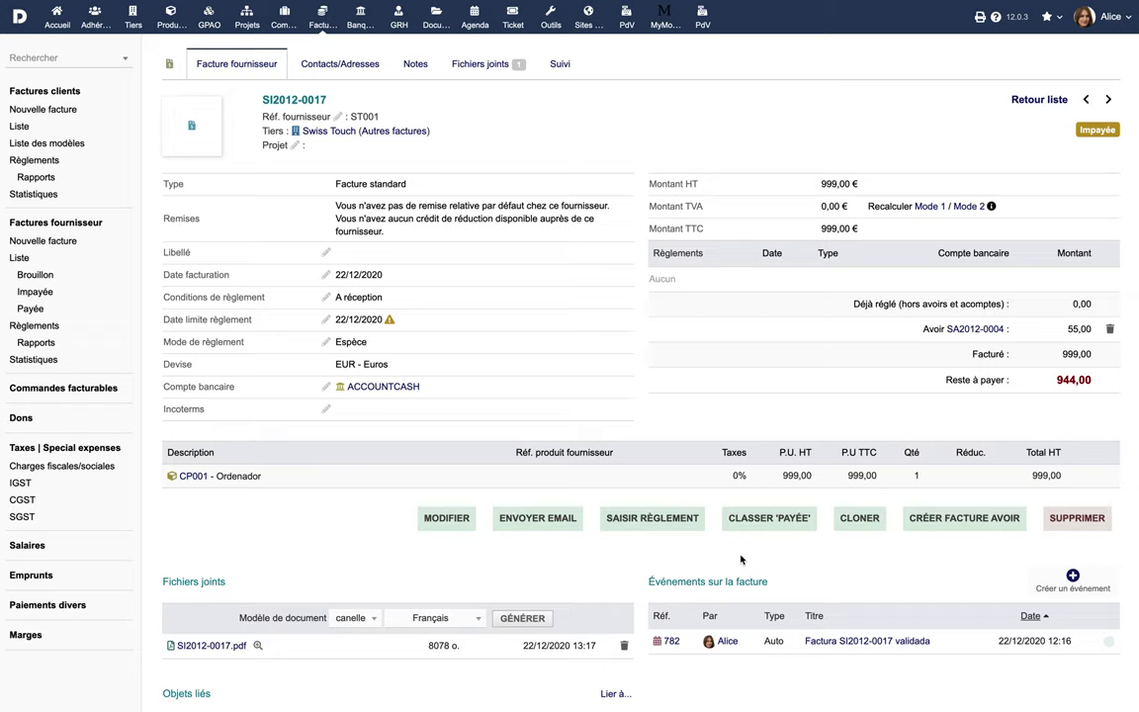
# Classify invoice SI2012-0017 as paid and start a credit note correcting it
pyautogui.click(772, 522)
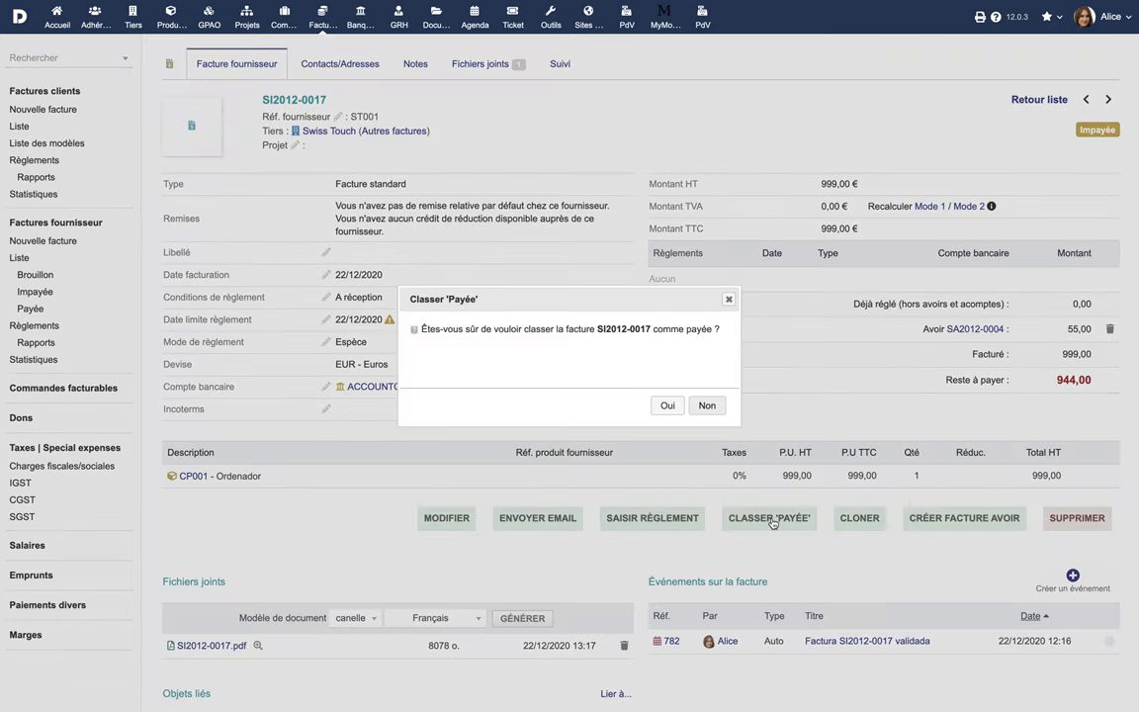
pyautogui.click(668, 406)
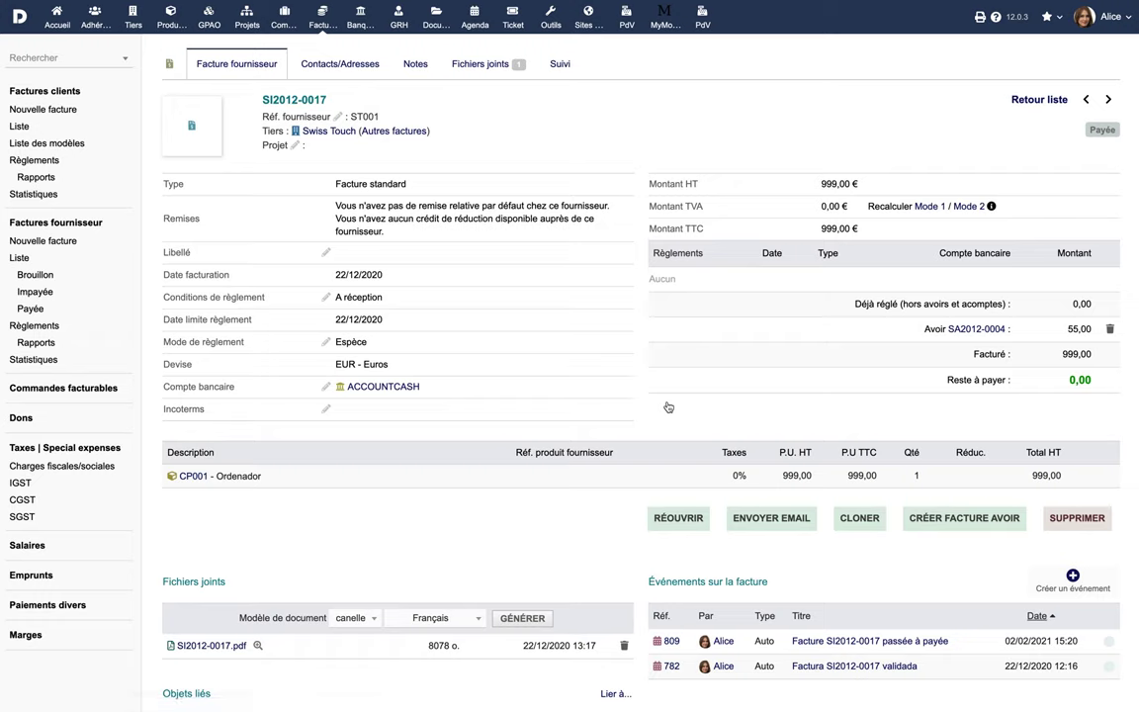
pyautogui.click(962, 519)
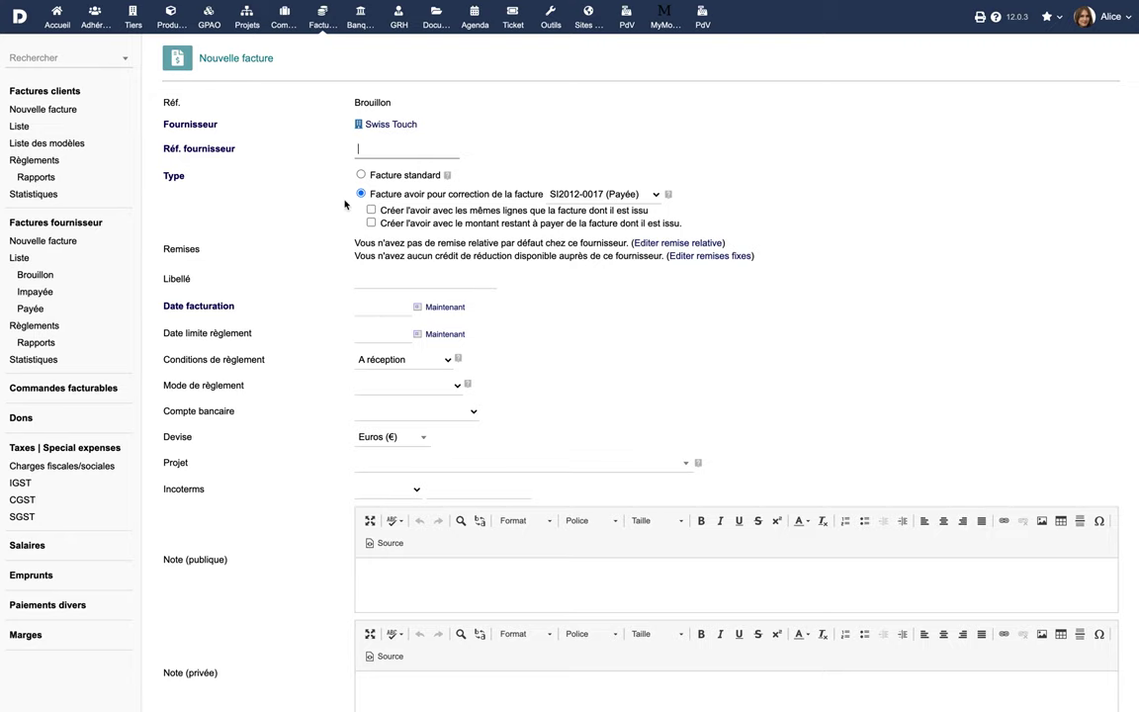
# Enter supplier reference SWT01, today's invoice date, due date 04/02/2021 and 30-day payment terms
pyautogui.write('SWT01')
pyautogui.click(444, 306)
pyautogui.click(445, 401)
pyautogui.click(425, 359)
pyautogui.click(416, 371)
# Choose cash, Luxembourg Bank Account, Euros and project PROJ1, then create the draft credit note
pyautogui.click(425, 385)
pyautogui.click(425, 422)
pyautogui.click(442, 411)
pyautogui.click(426, 435)
pyautogui.click(405, 436)
pyautogui.click(405, 504)
pyautogui.click(472, 465)
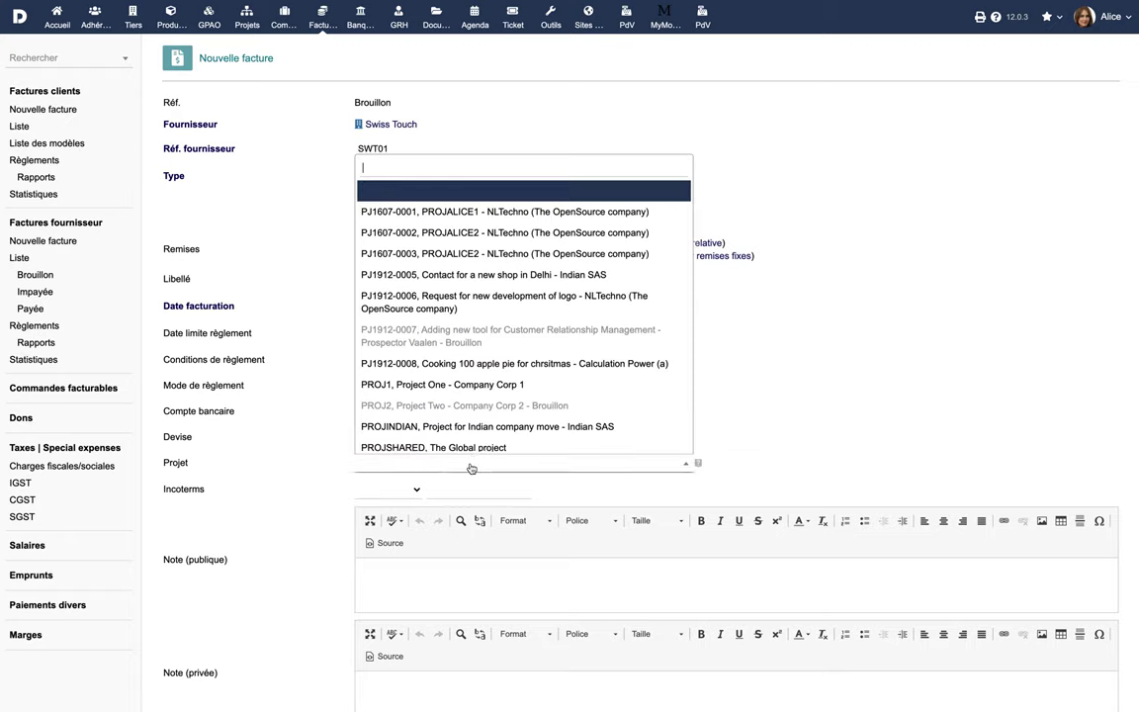
pyautogui.click(442, 385)
pyautogui.scroll(-2, 574, 593)
pyautogui.click(593, 684)
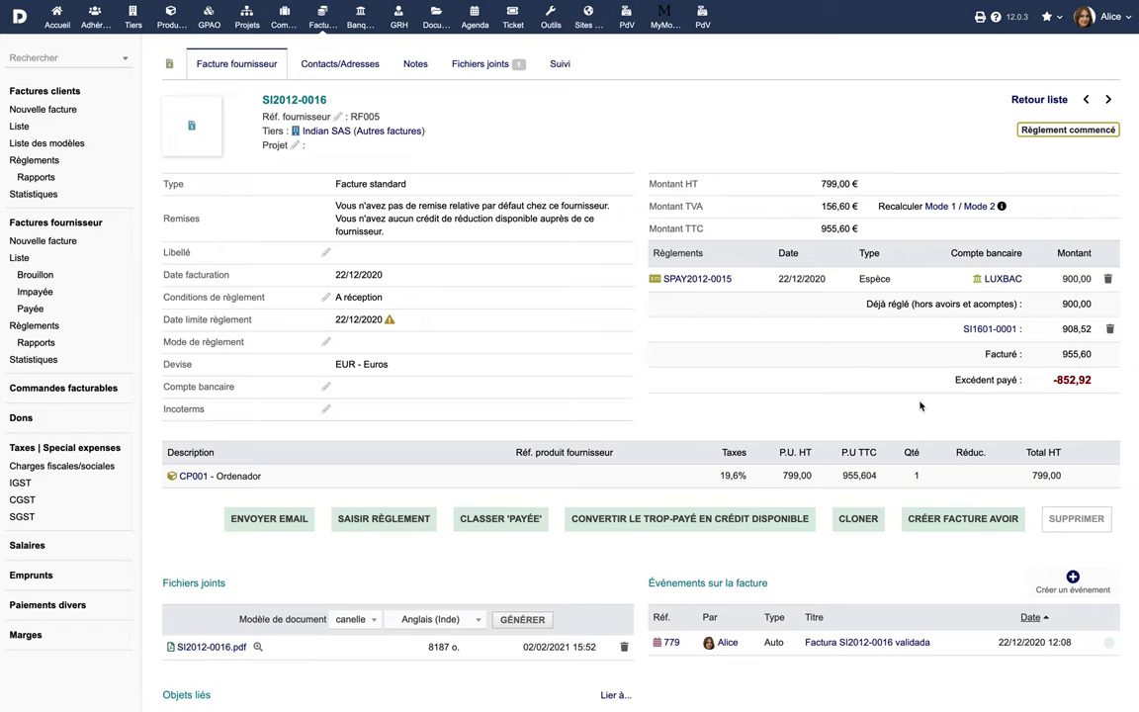
# Convert the overpayment to credit, apply 852,92 to SI2102-0019, and make SA2102-0005 available credit
pyautogui.click(708, 520)
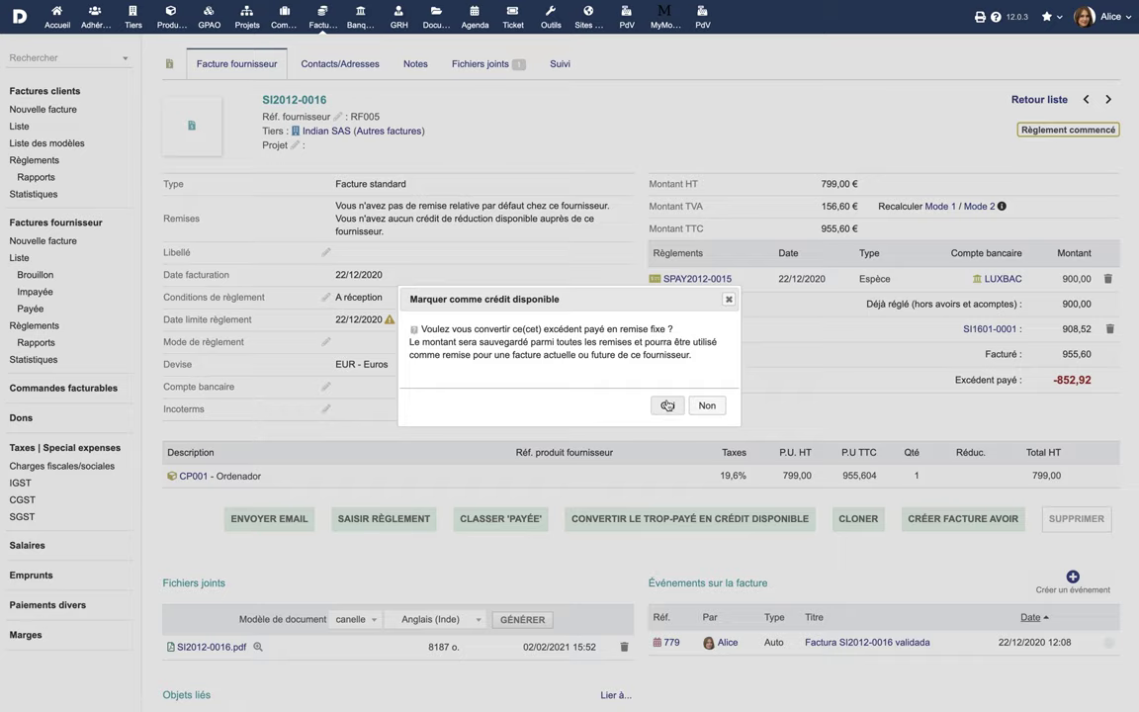
pyautogui.click(668, 406)
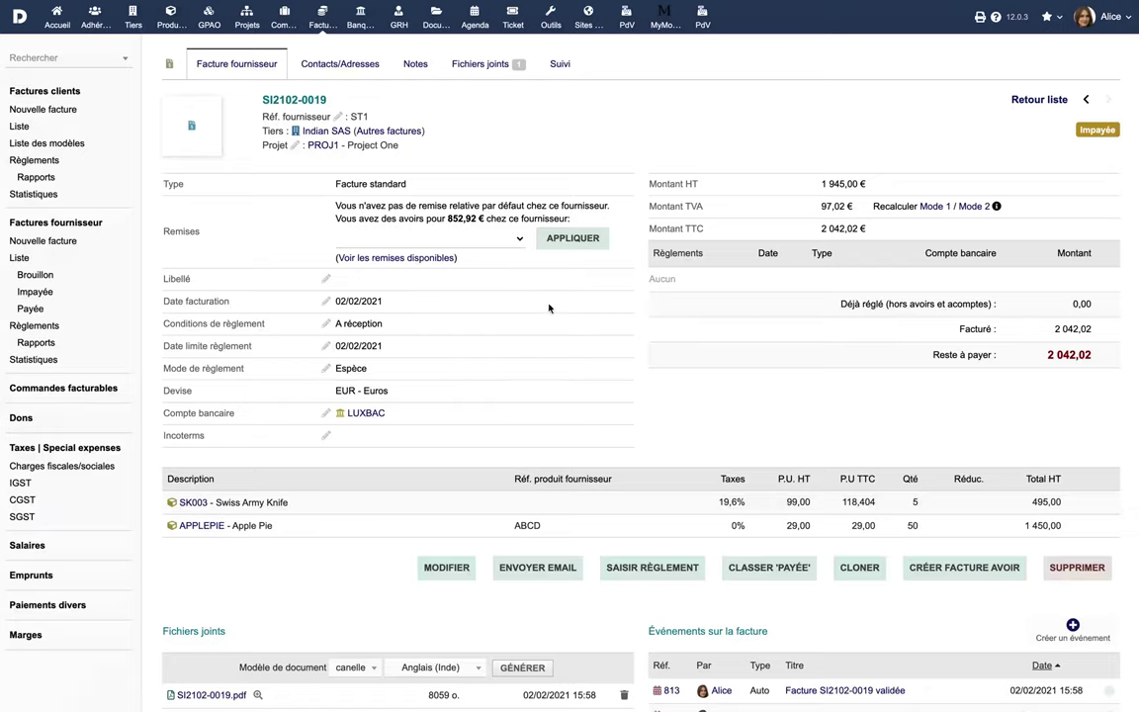
pyautogui.click(489, 240)
pyautogui.click(484, 250)
pyautogui.click(574, 238)
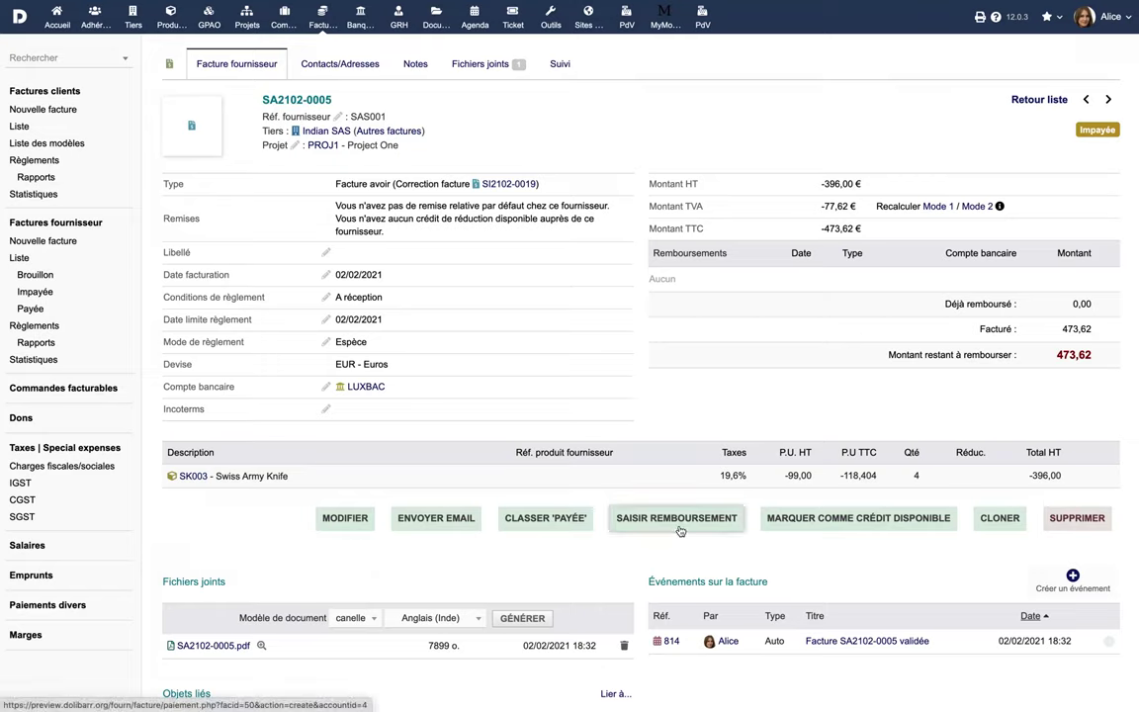
pyautogui.click(872, 526)
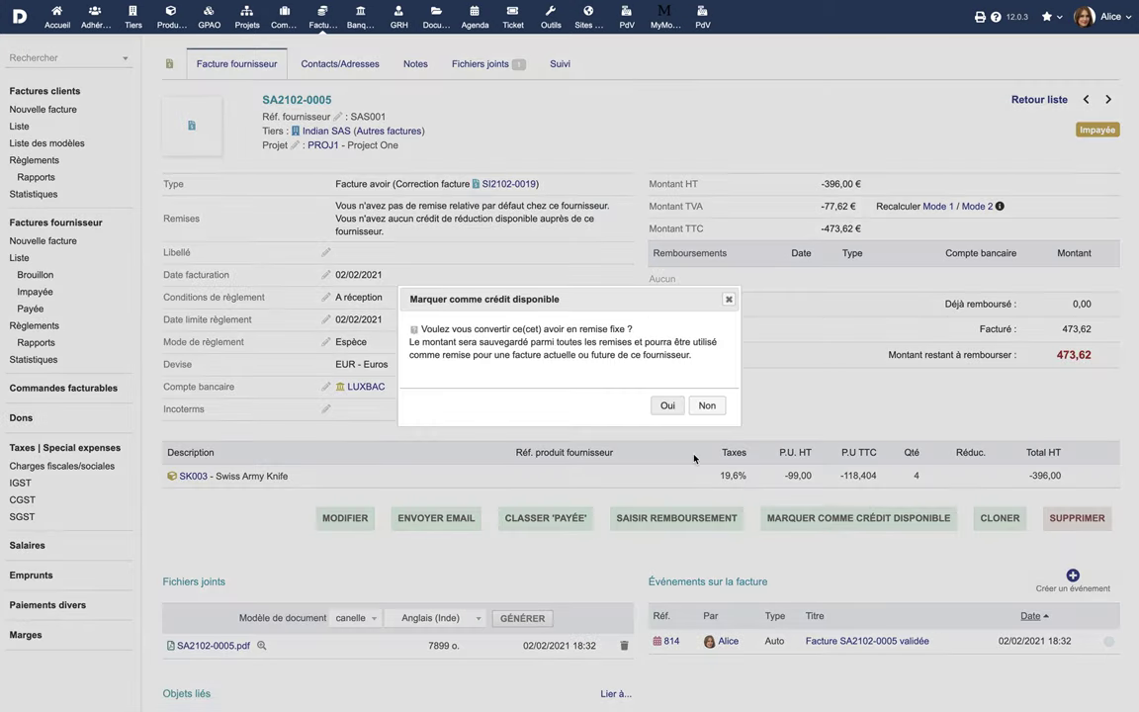
pyautogui.click(669, 407)
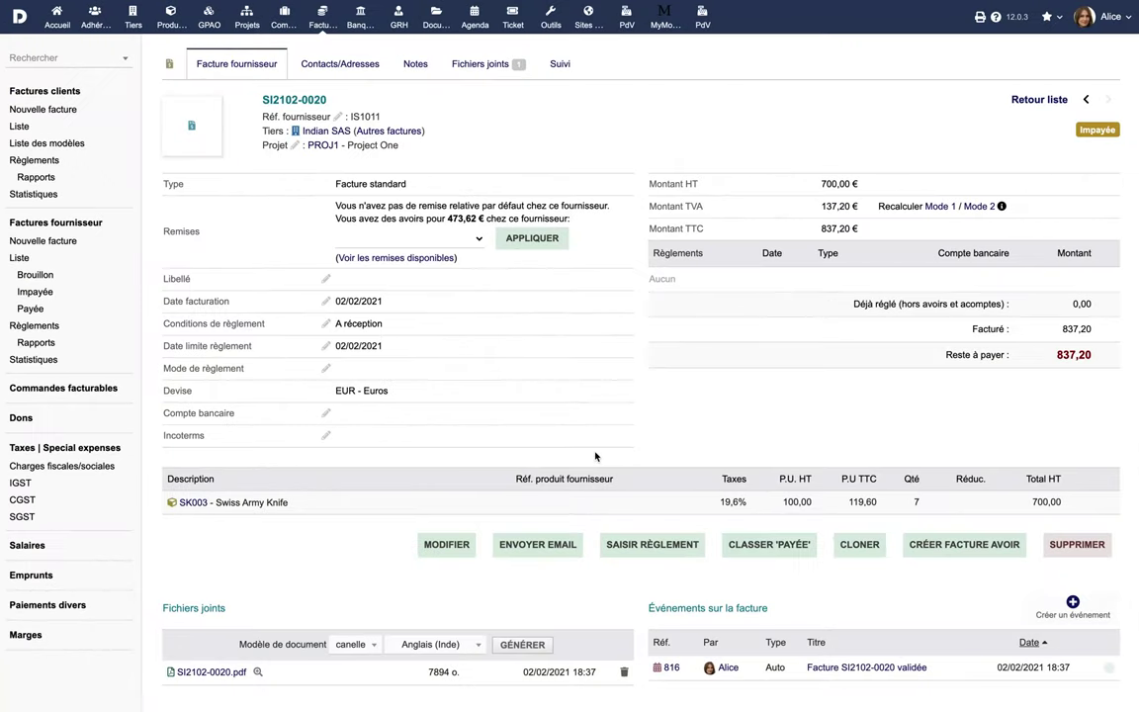
# Apply the 473,62 credit note to SI2102-0020, leaving 363,58 due, then request a clone
pyautogui.click(479, 238)
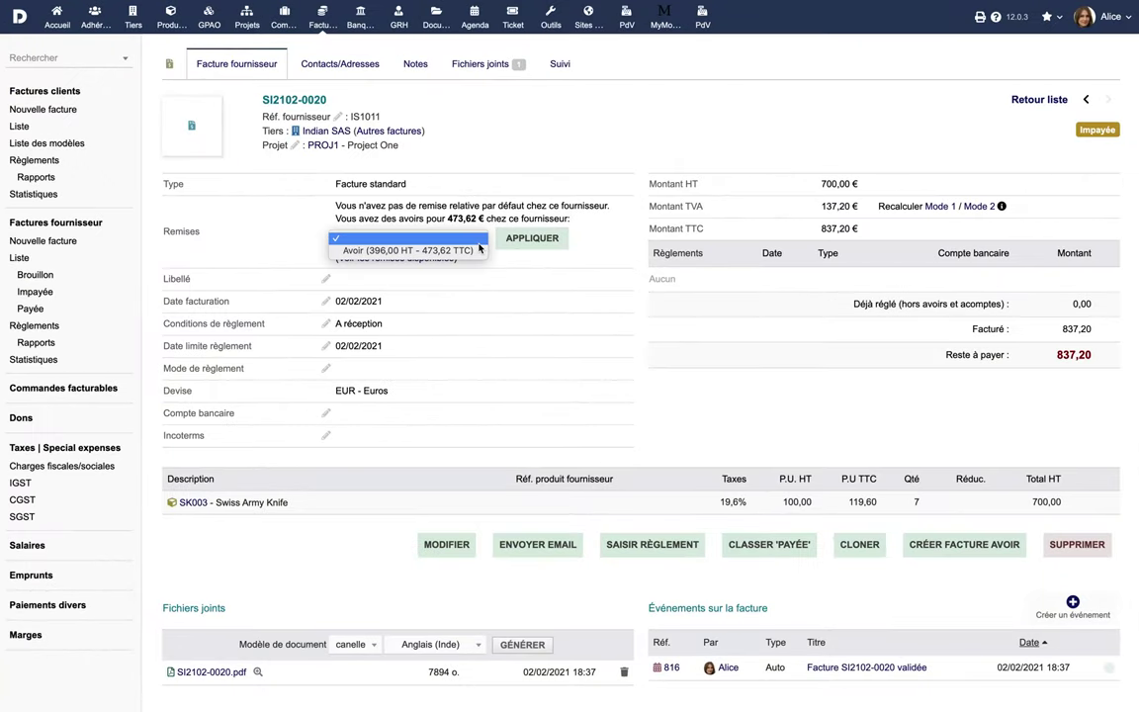
pyautogui.click(475, 253)
pyautogui.click(540, 238)
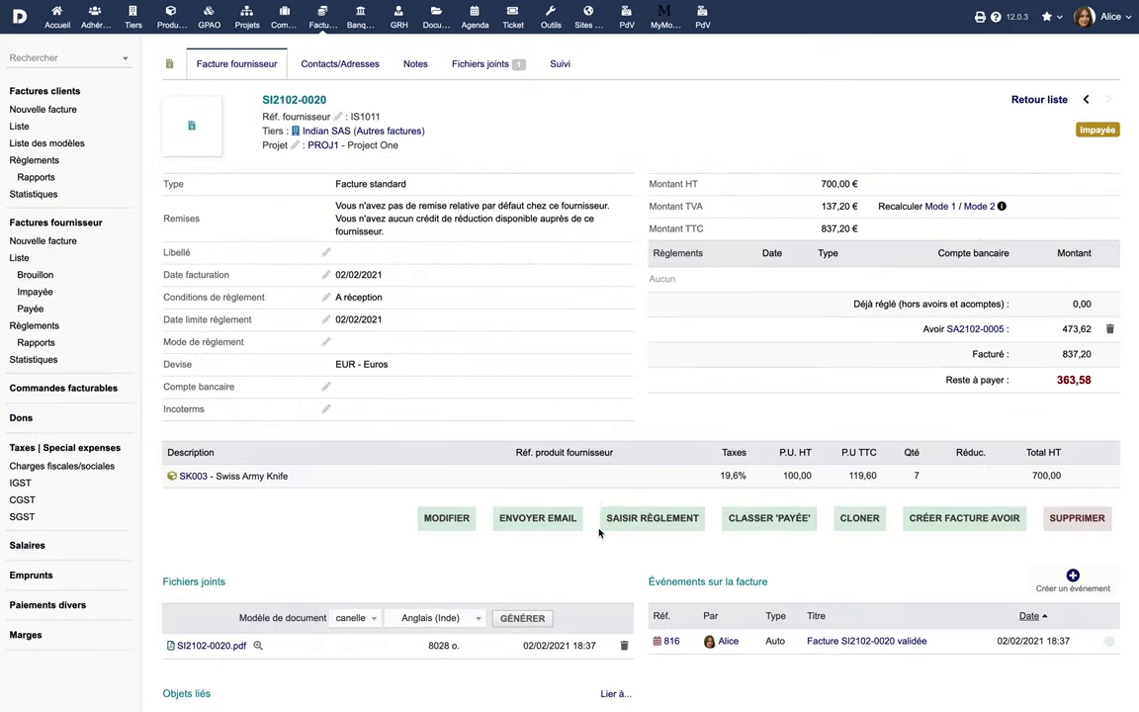
pyautogui.click(856, 519)
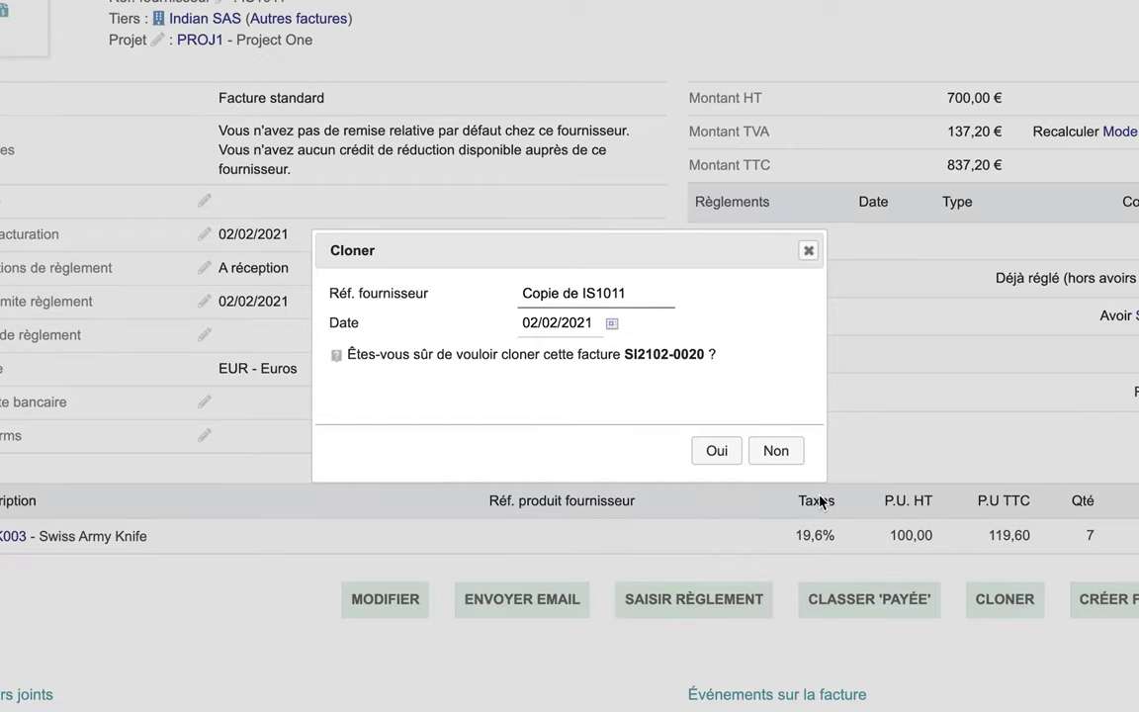
# Cancel cloning SI2102-0020 and show the list of all supplier invoices
pyautogui.click(775, 450)
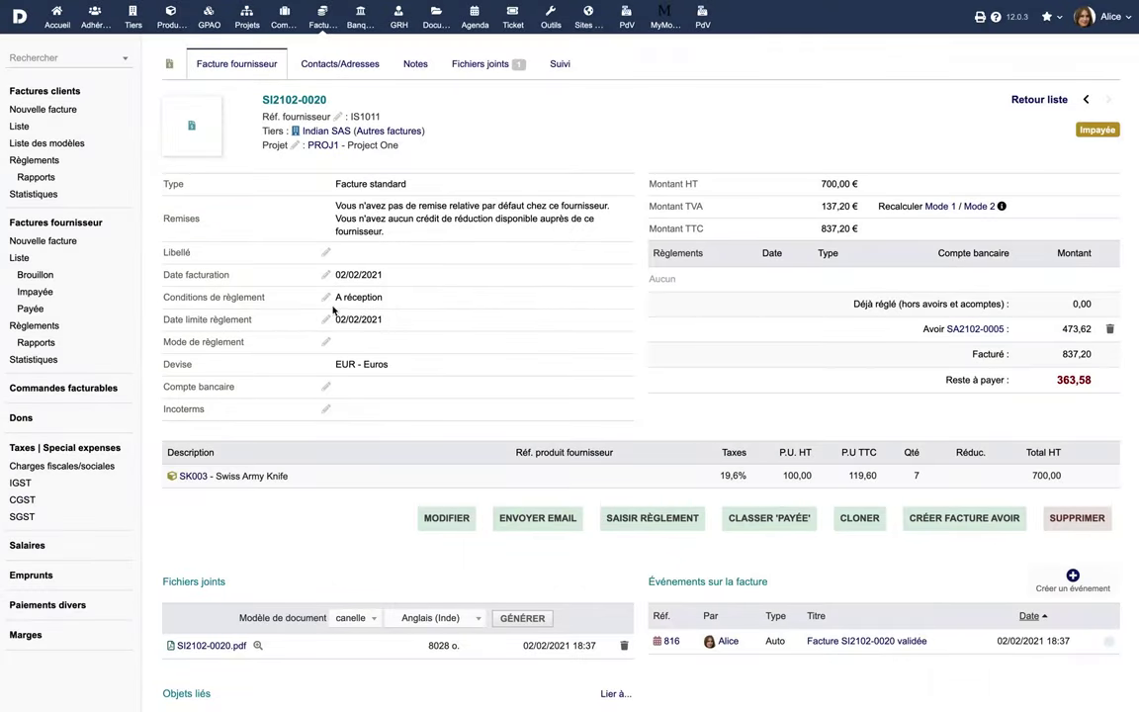
pyautogui.click(21, 258)
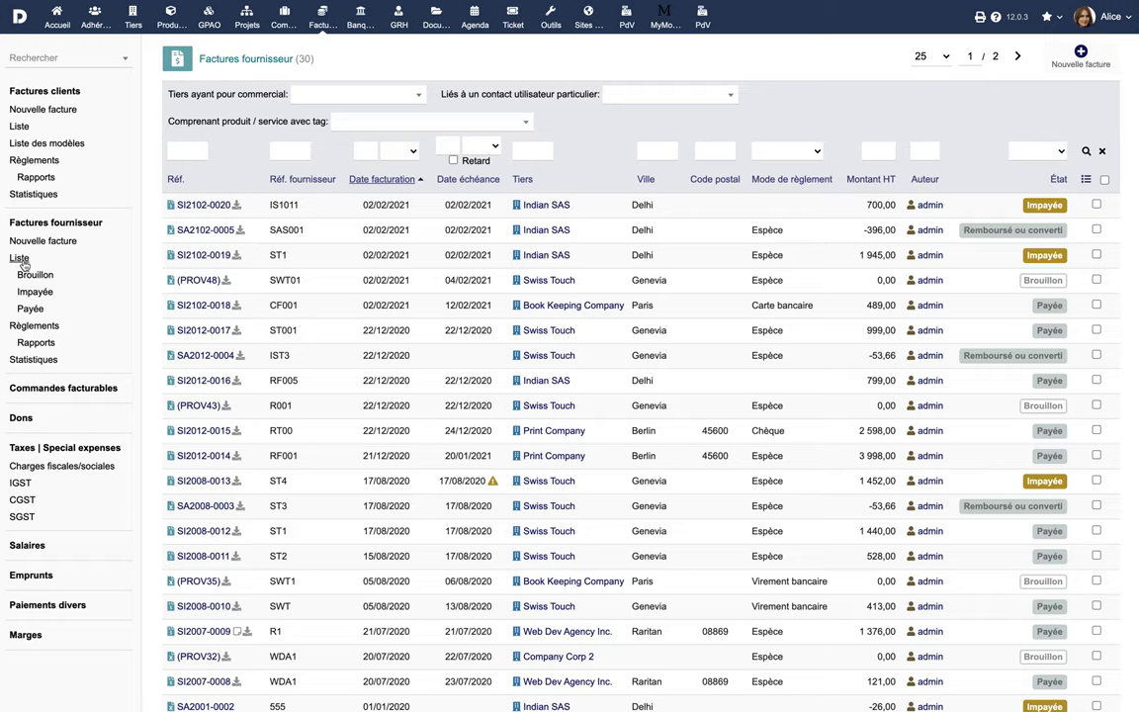
# Filter supplier invoices by draft, then unpaid, then paid status
pyautogui.click(34, 276)
pyautogui.click(35, 292)
pyautogui.click(31, 308)
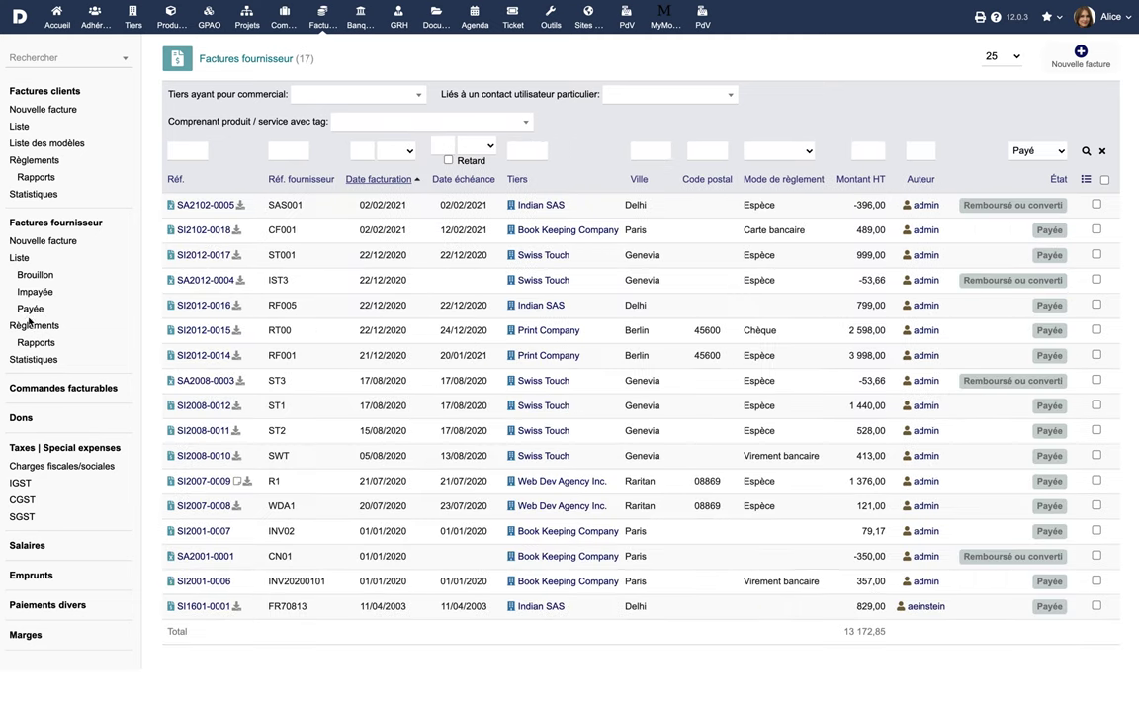
# View supplier payments and the 2020 payment reports, opening the July 2020 PDF
pyautogui.click(33, 326)
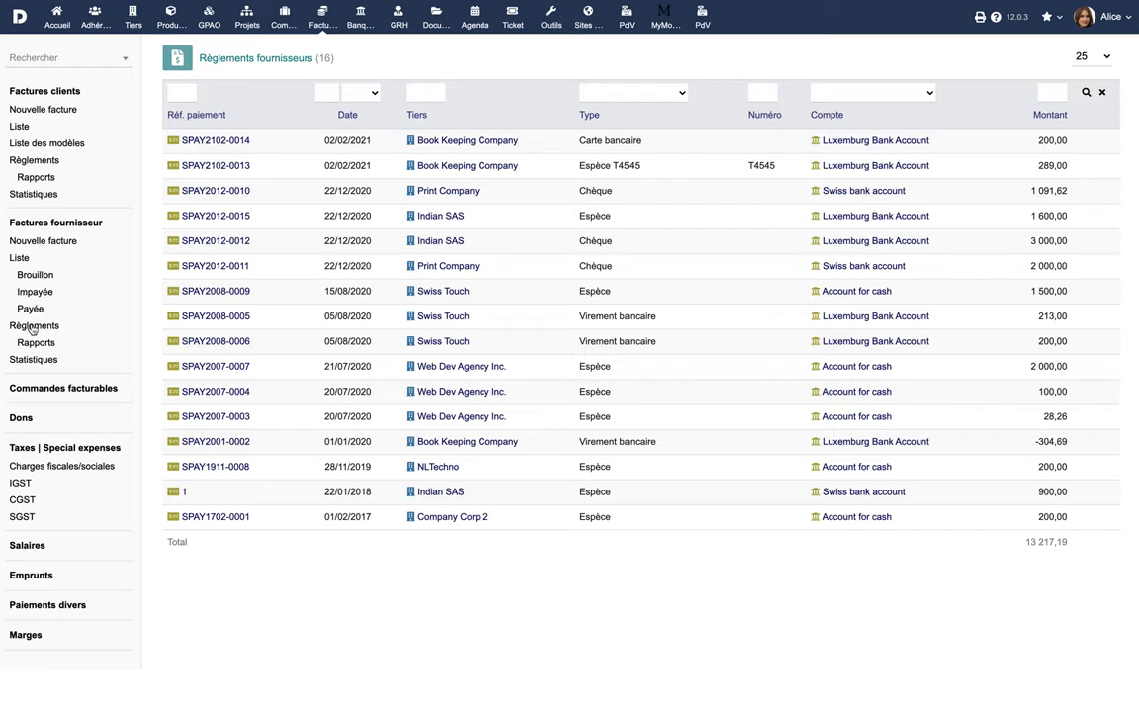
pyautogui.click(36, 342)
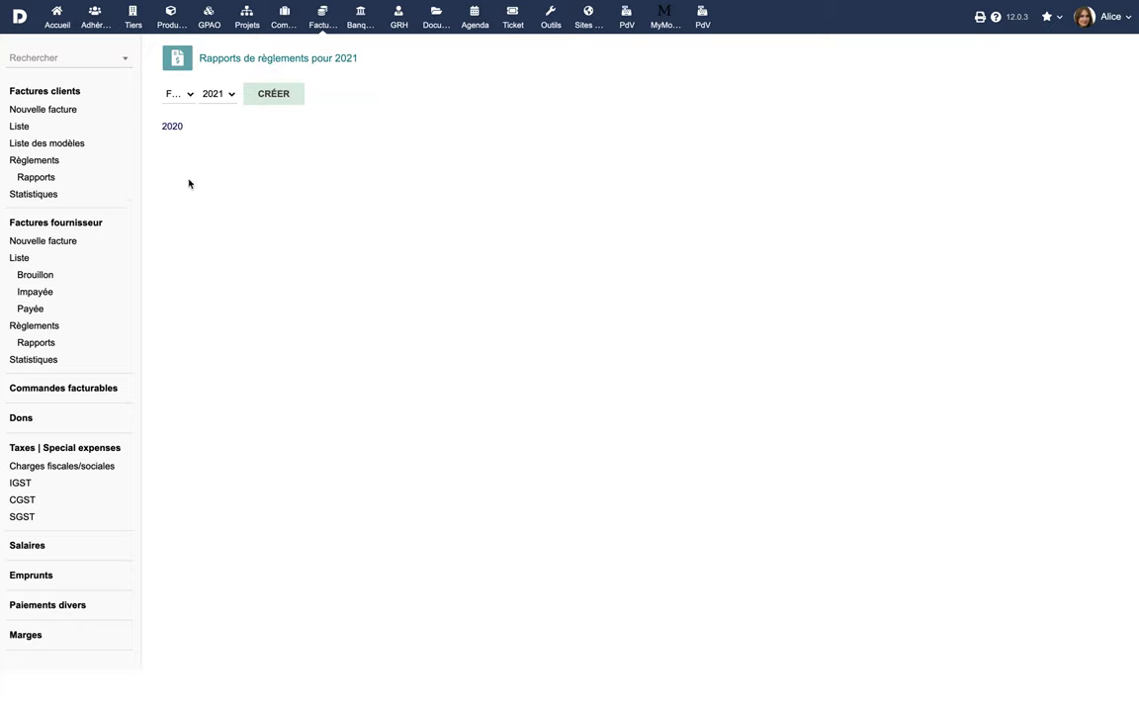
pyautogui.click(172, 126)
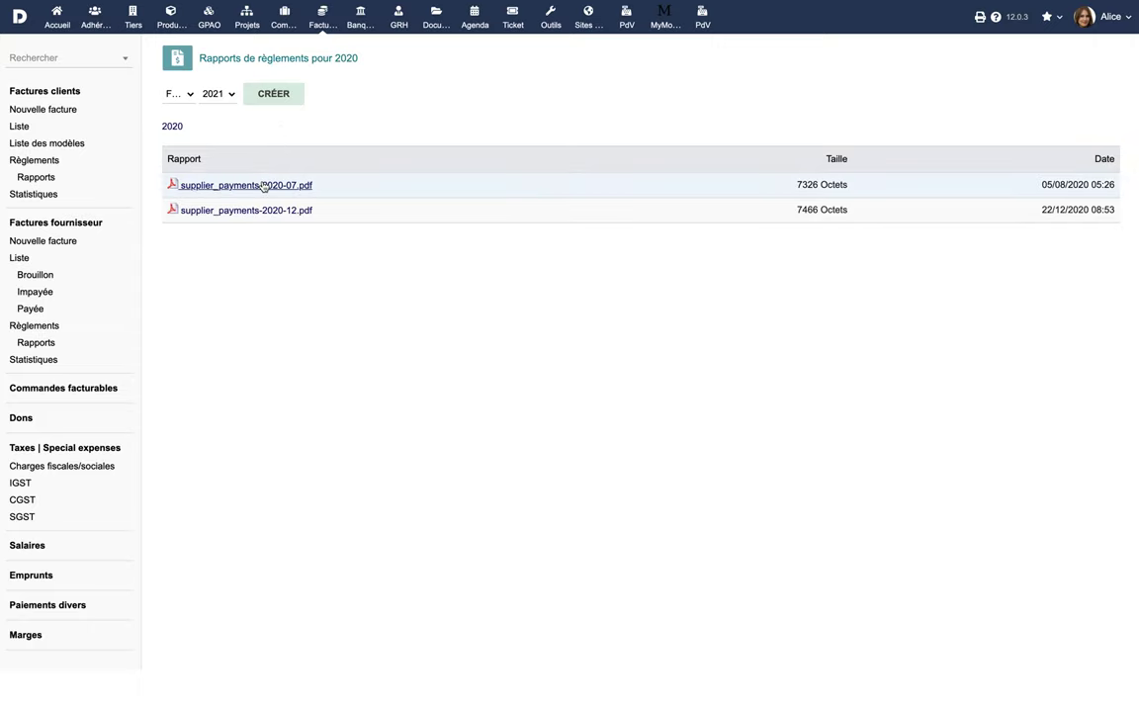
pyautogui.click(263, 185)
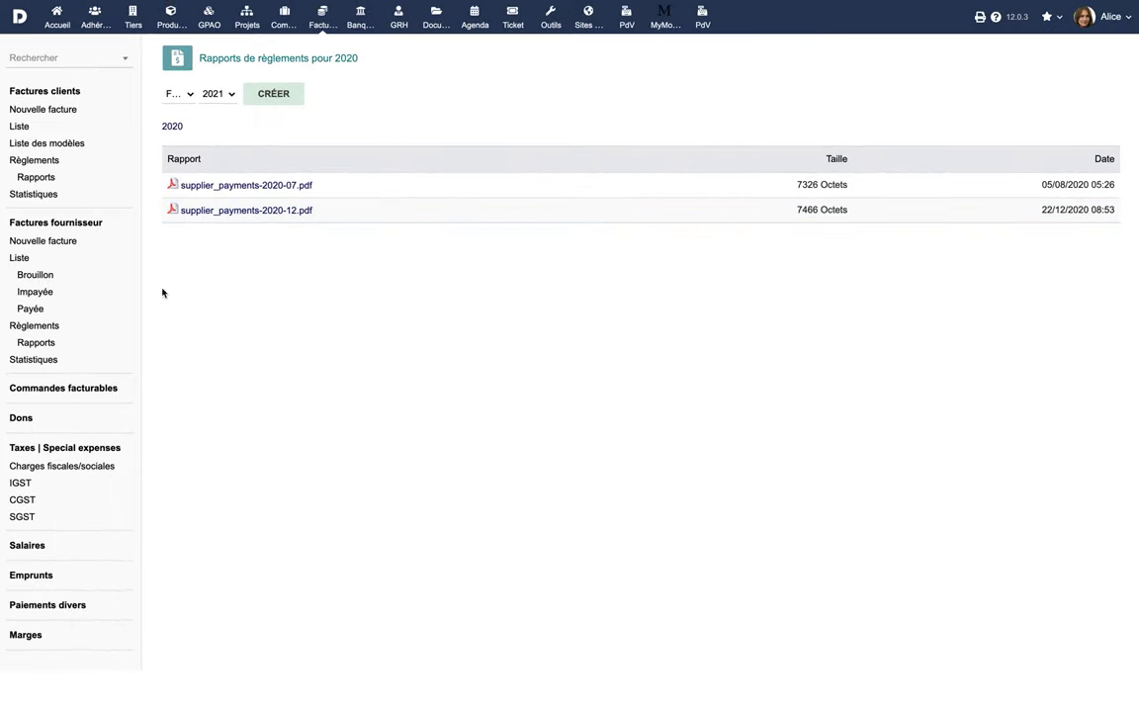
# Show supplier invoice statistics for the year 2020 and refresh them
pyautogui.click(33, 362)
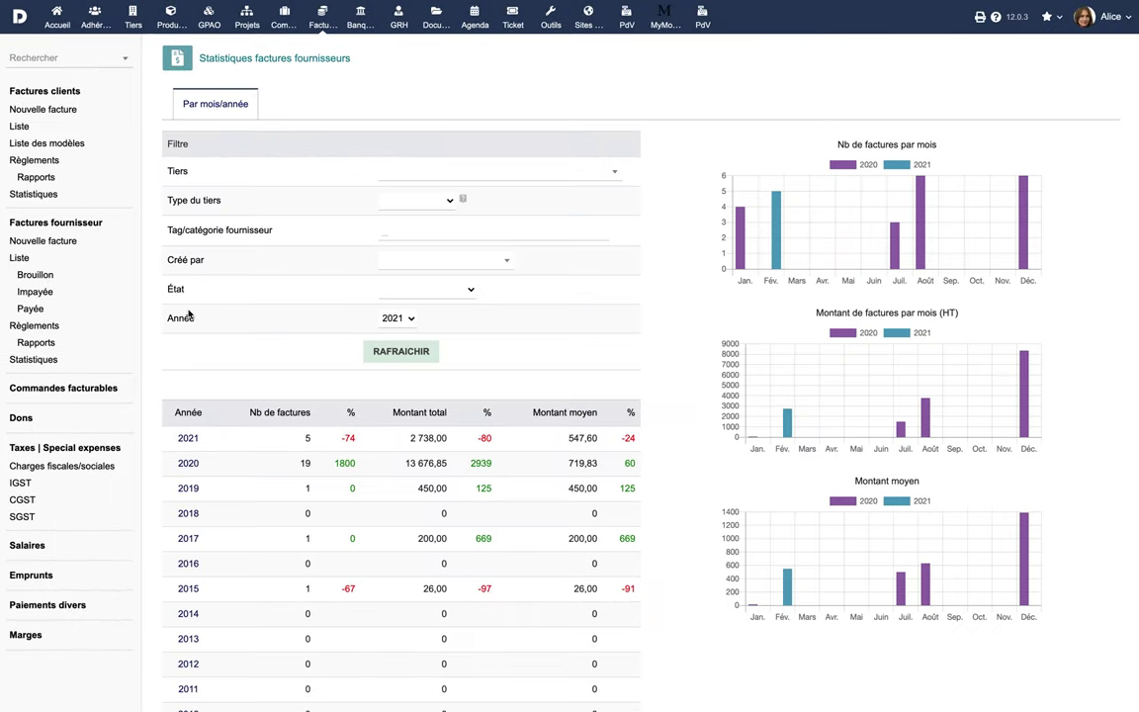
pyautogui.click(398, 318)
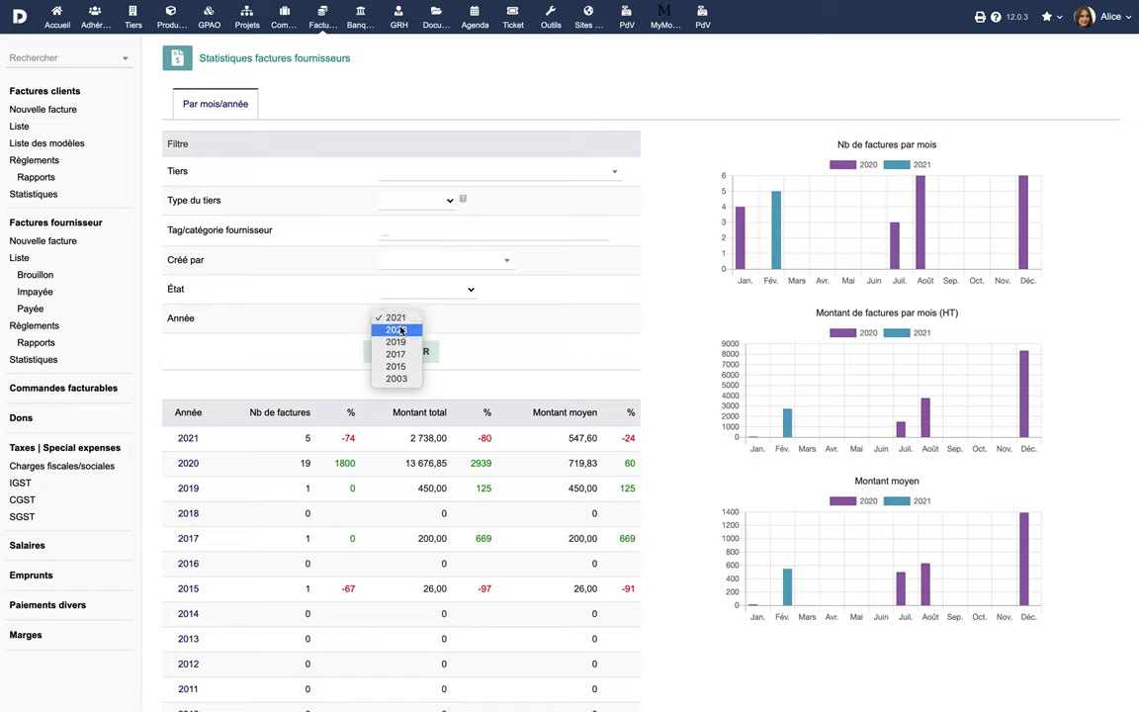
pyautogui.click(395, 329)
pyautogui.click(400, 353)
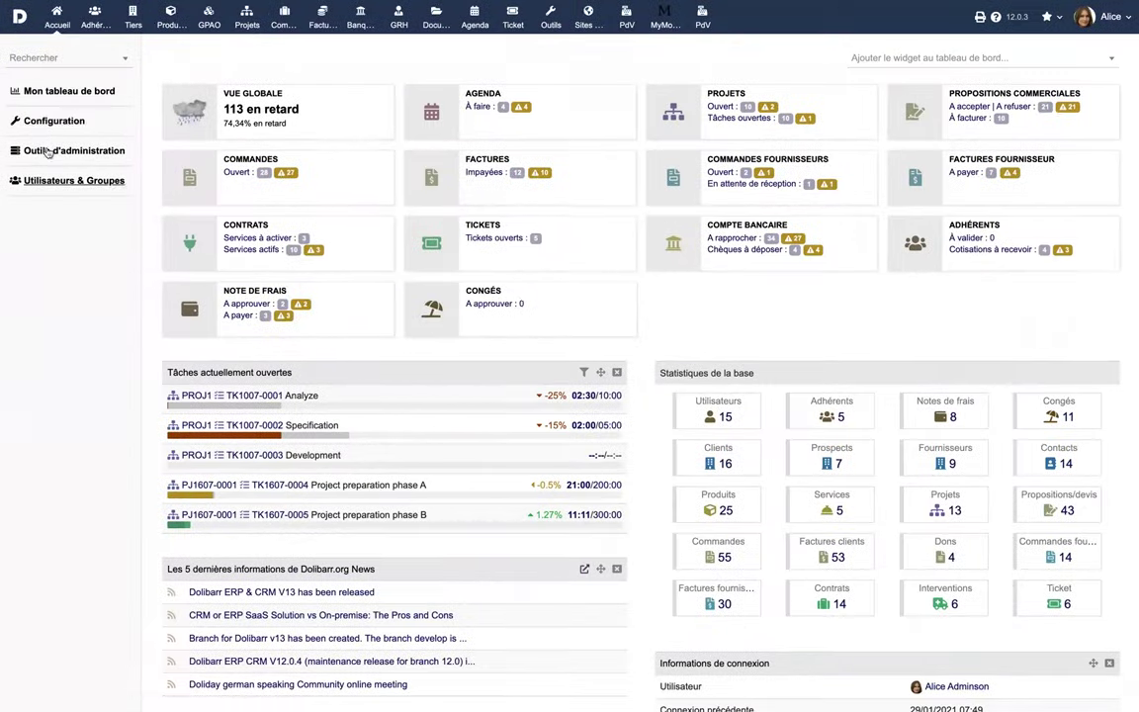
# Open the Factures et avoirs module settings from Configuration > Modules/Applications
pyautogui.click(51, 119)
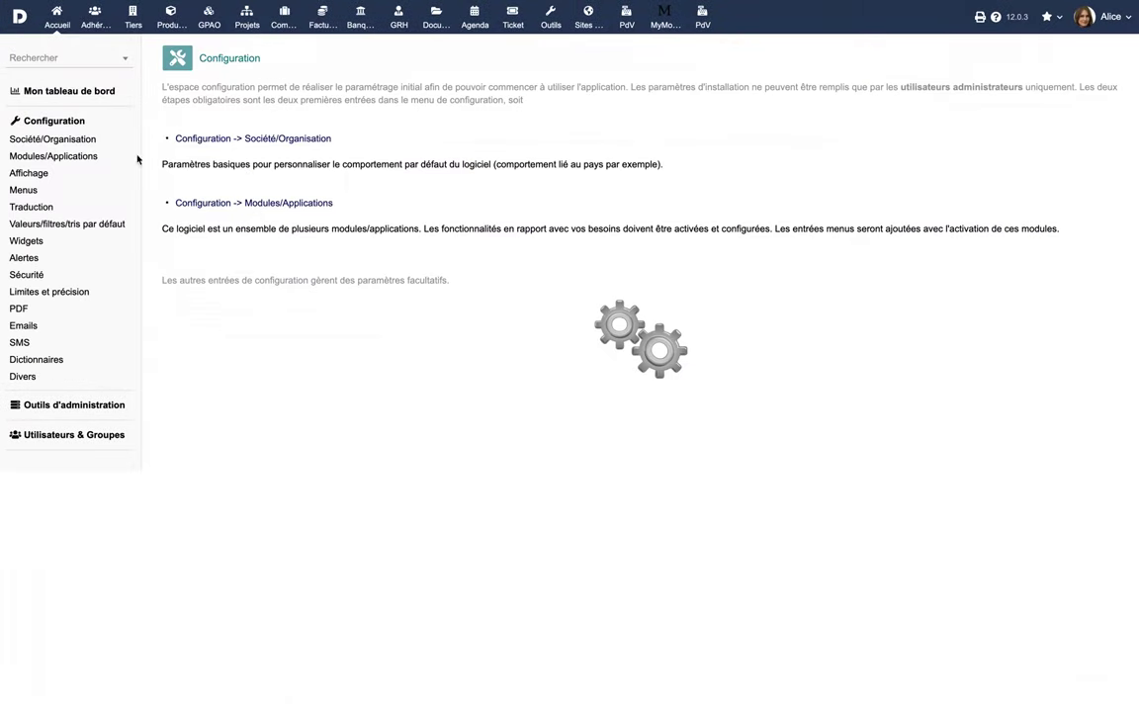
pyautogui.click(265, 201)
pyautogui.scroll(-4, 289, 373)
pyautogui.click(330, 476)
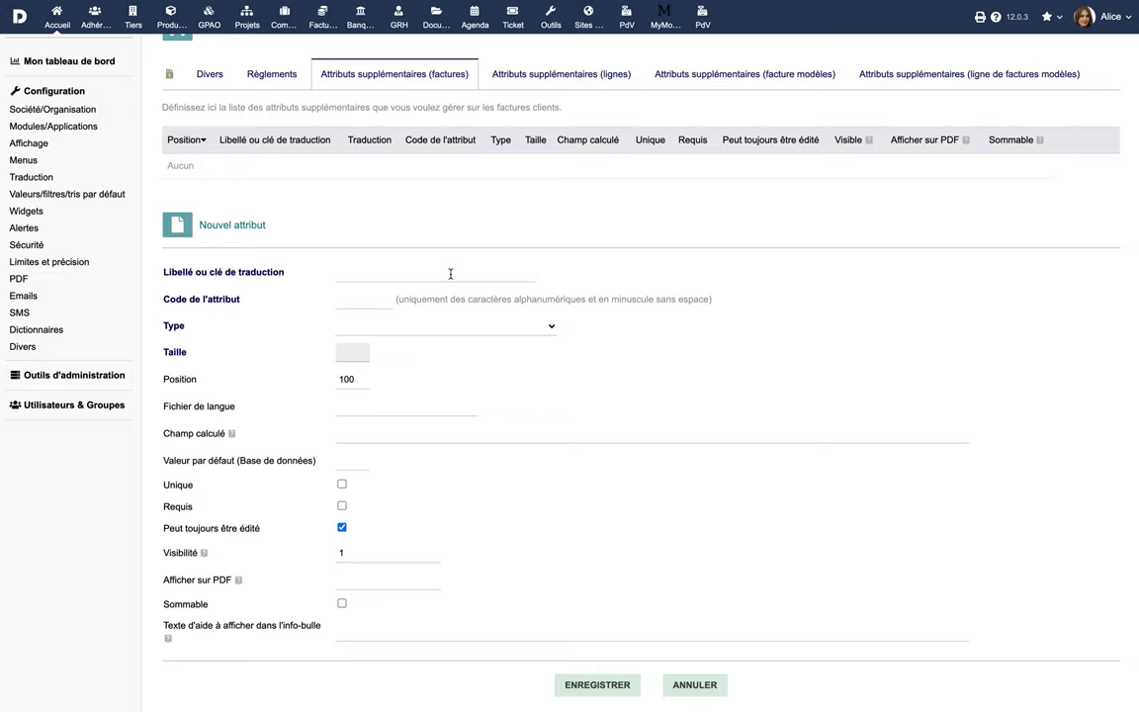
# Define a Boolean extra attribute labelled 'Commission de vente' with code comm, and save it
pyautogui.click(450, 273)
pyautogui.write('Commission de vente')
pyautogui.click(371, 300)
pyautogui.write('comm')
pyautogui.click(395, 329)
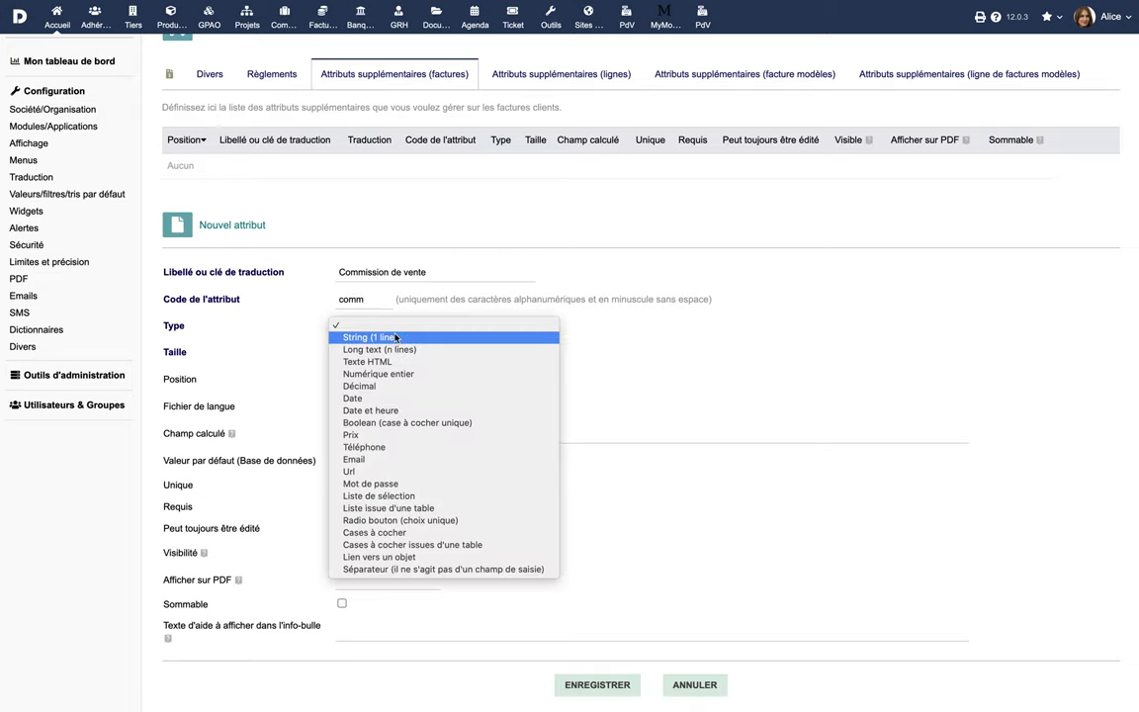
pyautogui.click(399, 424)
pyautogui.click(583, 685)
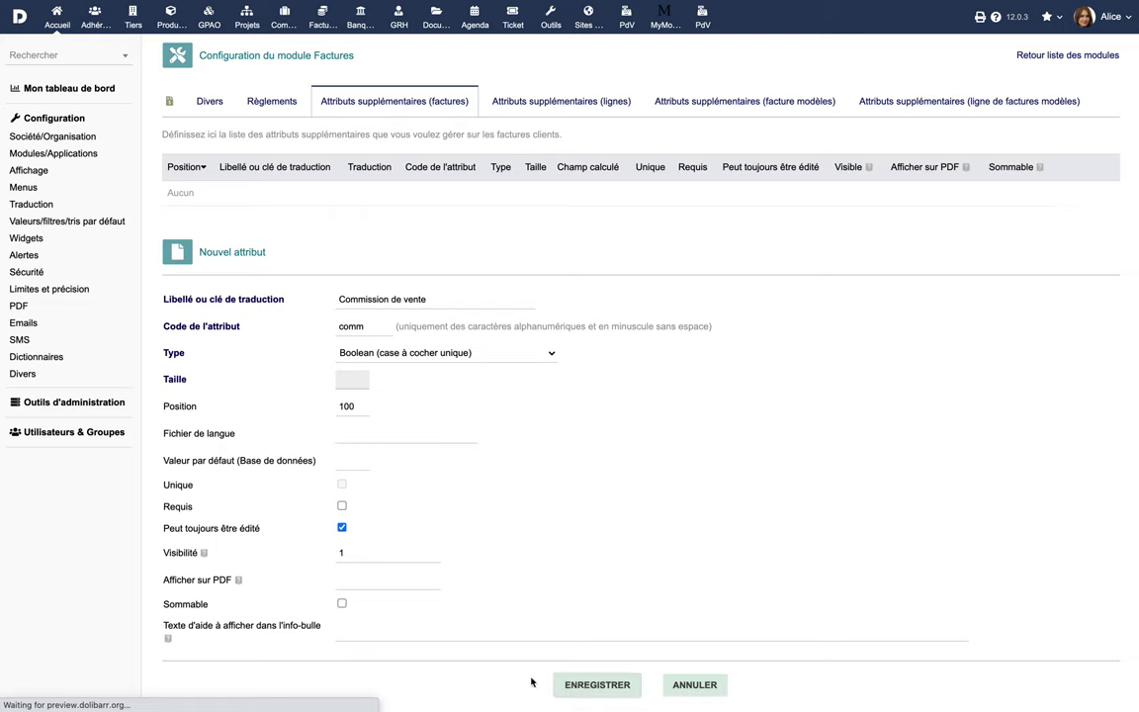